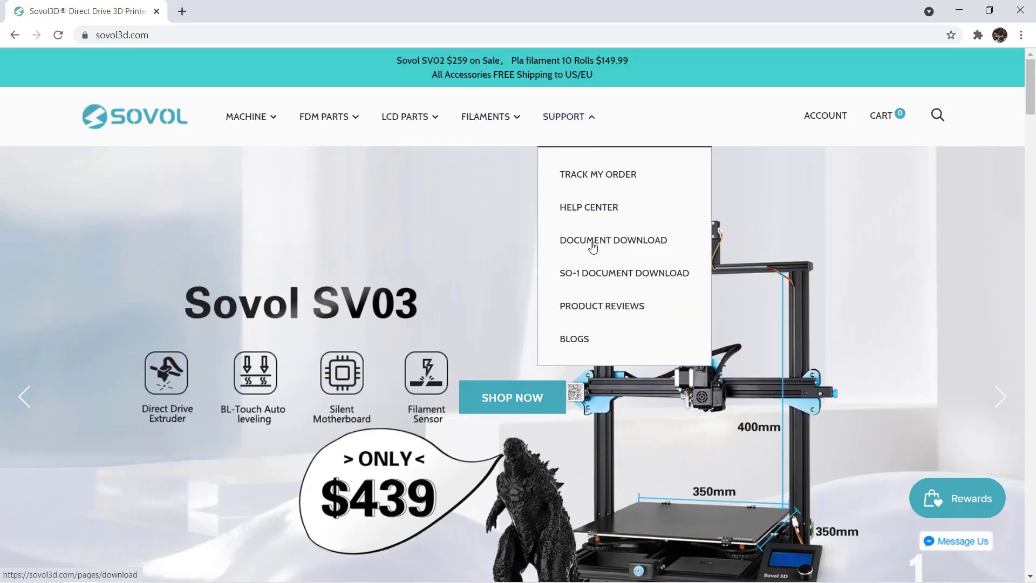
Step: Go to Sovol's Document Download page and scroll down to the SV01 firmware and source code links
left_click(593, 246)
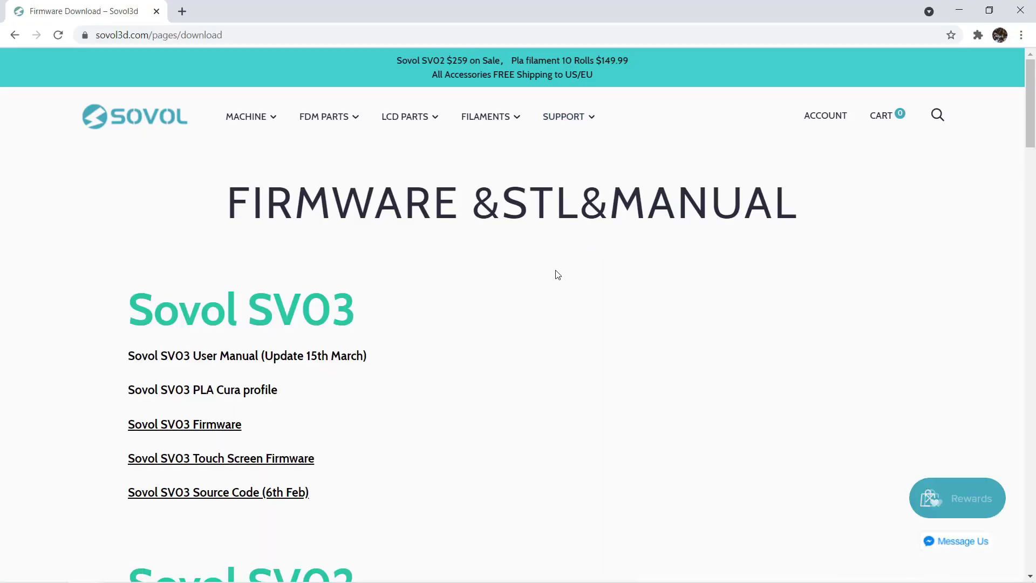
scroll(523, 292, "down", 9)
scroll(452, 309, "down", 9)
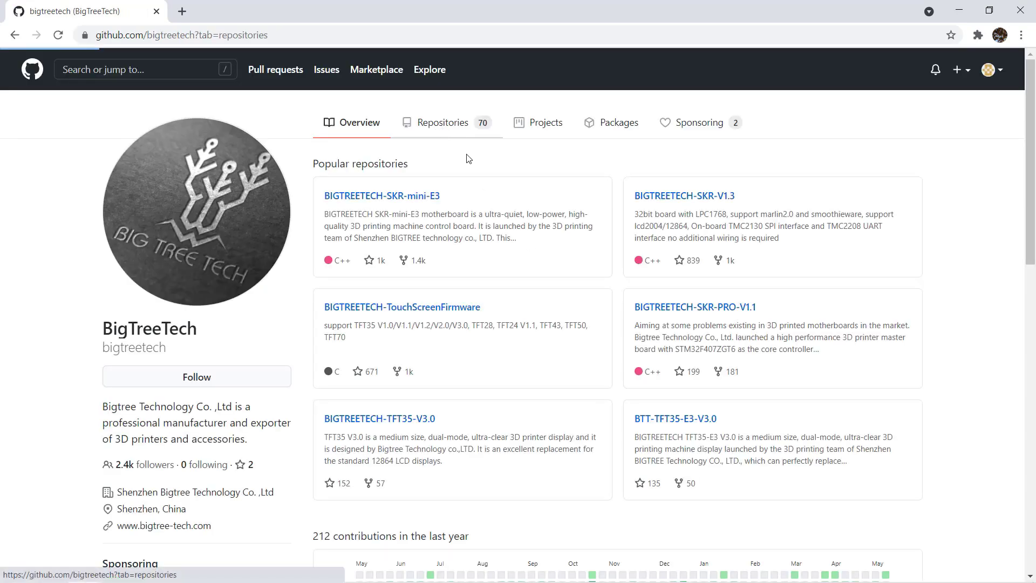
Step: Open bigtreetech's BTT-E3-RRF repository and save it with Download ZIP as BTT-E3-RRF-master.zip
scroll(528, 292, "down", 8)
scroll(526, 296, "down", 8)
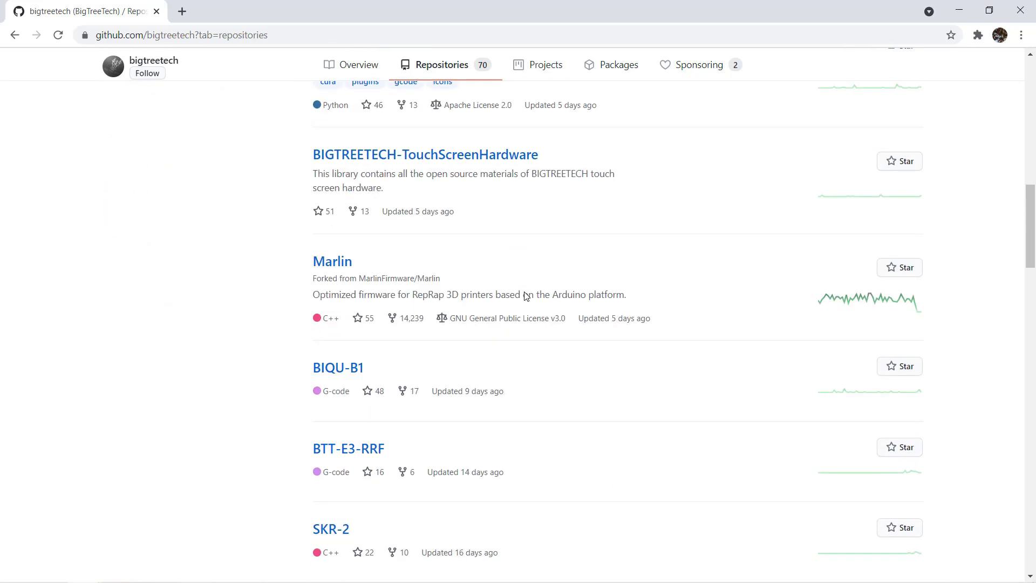
left_click(369, 318)
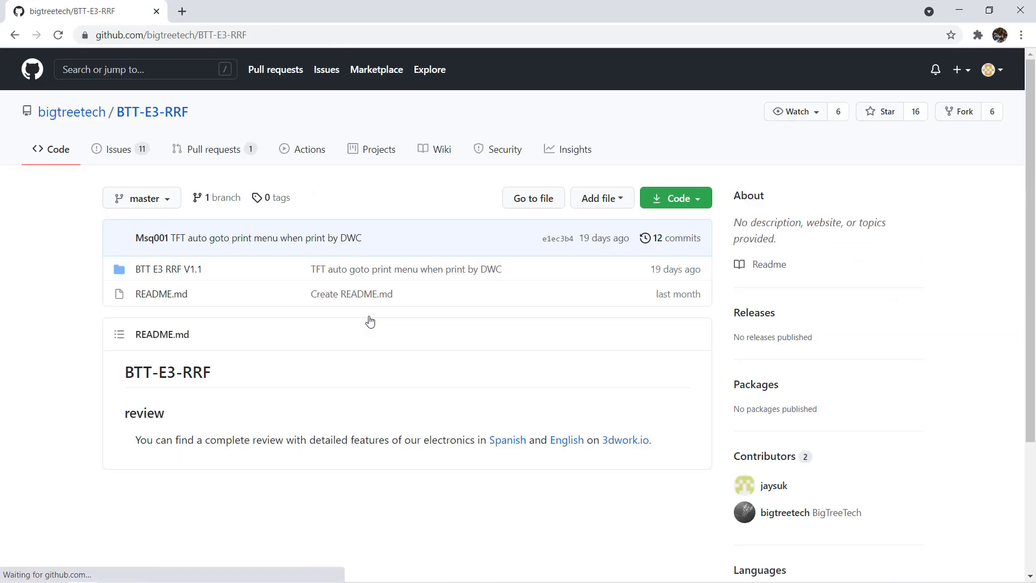
left_click(664, 206)
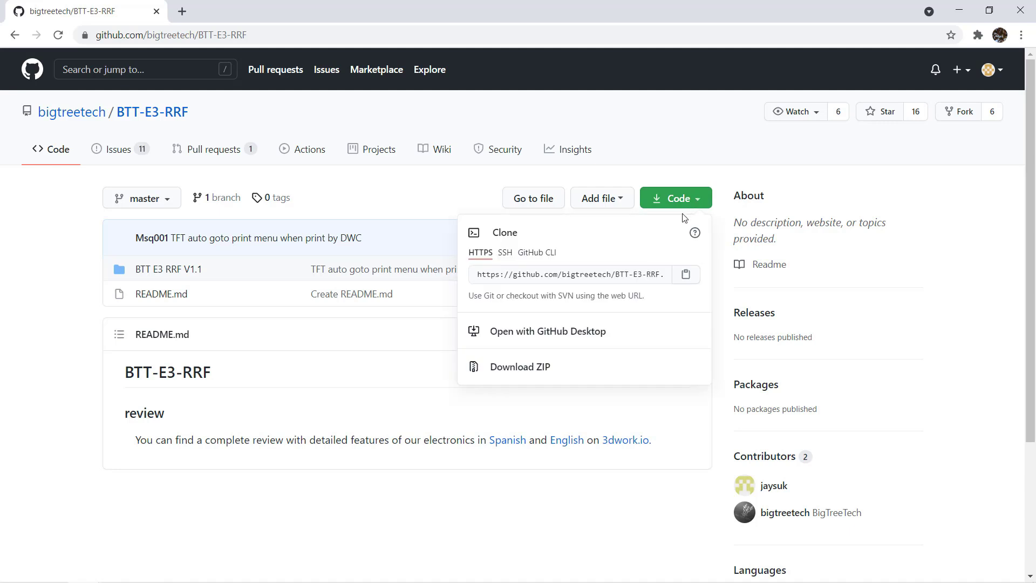
left_click(501, 372)
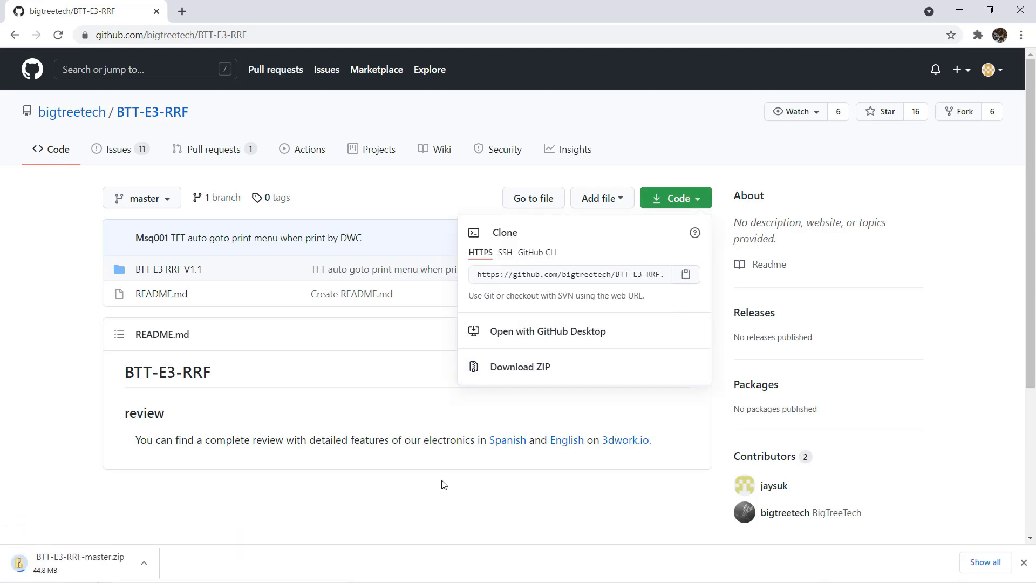
left_click(442, 484)
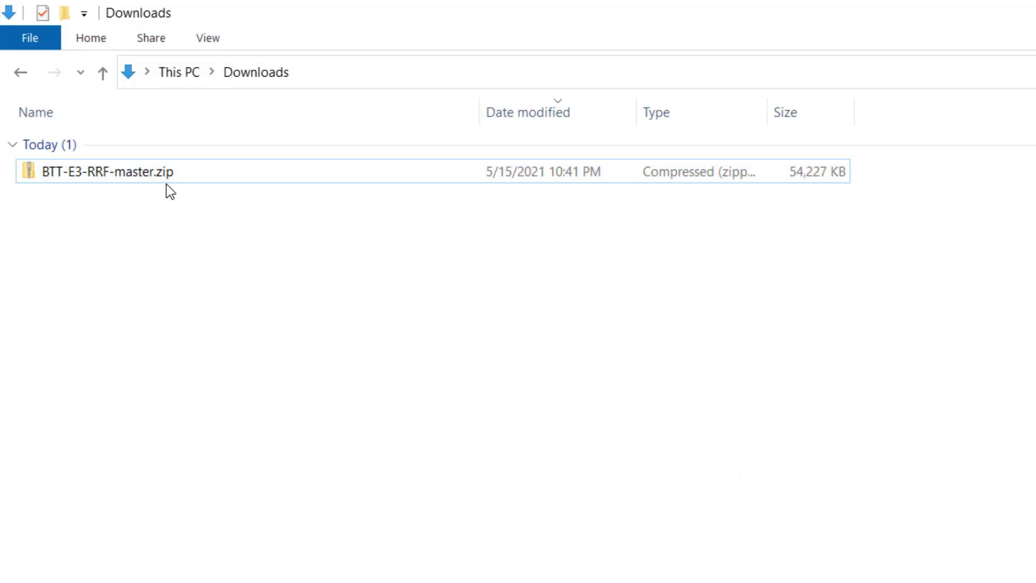
Step: Extract BTT-E3-RRF-master.zip with 7-Zip into its own BTT-E3-RRF-master folder
right_click(153, 181)
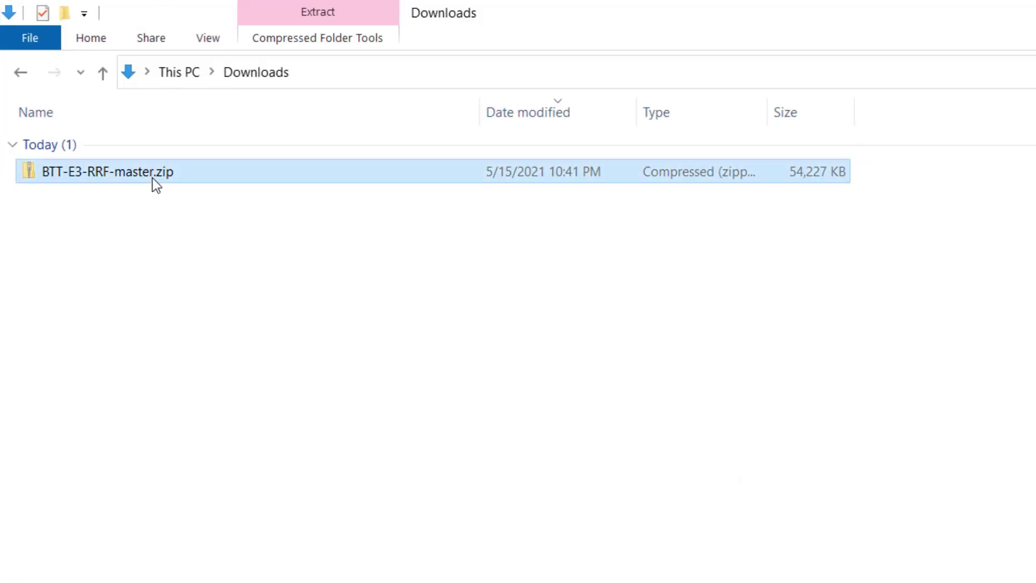
mouse_move(285, 321)
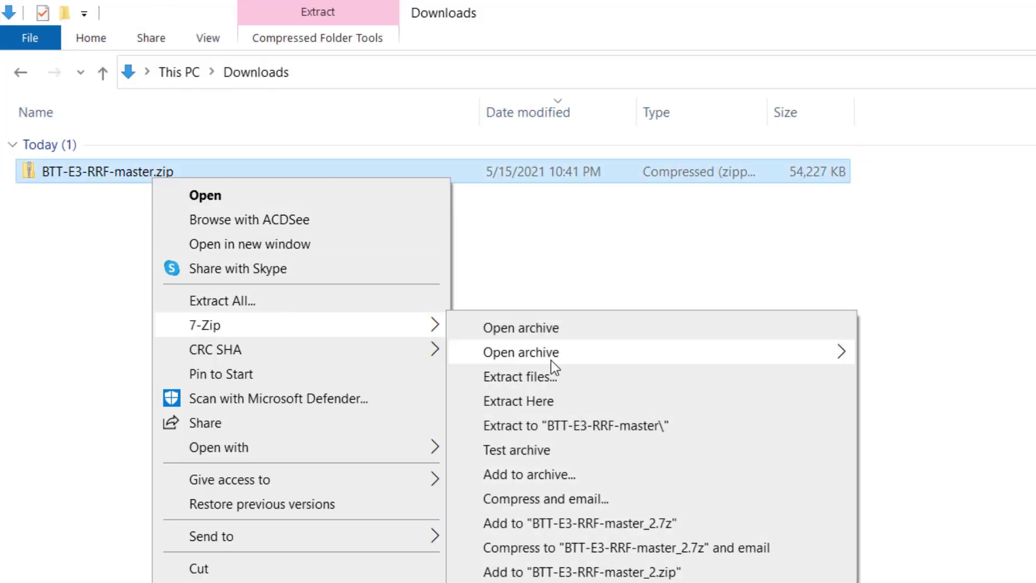
left_click(606, 429)
Step: Browse into BTT E3 RRF V1.1 > Firmware > Marlin > Ender3
double_click(153, 197)
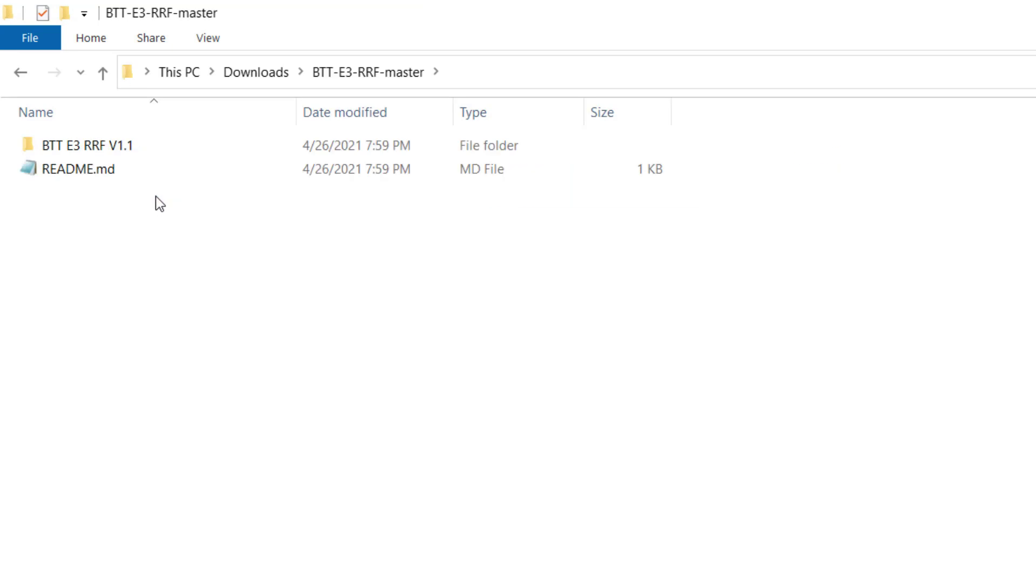
double_click(139, 147)
double_click(151, 193)
double_click(123, 149)
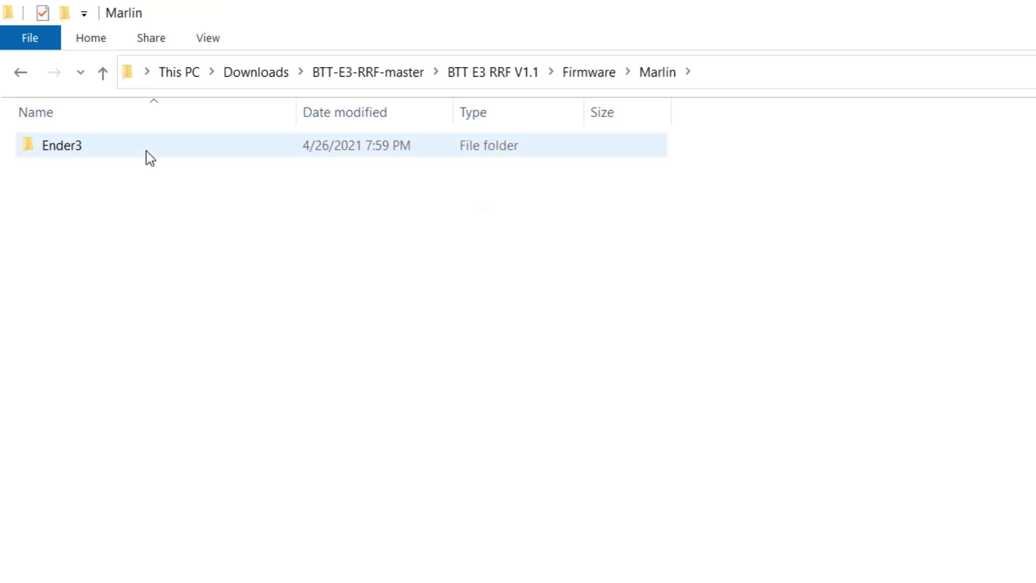
double_click(146, 152)
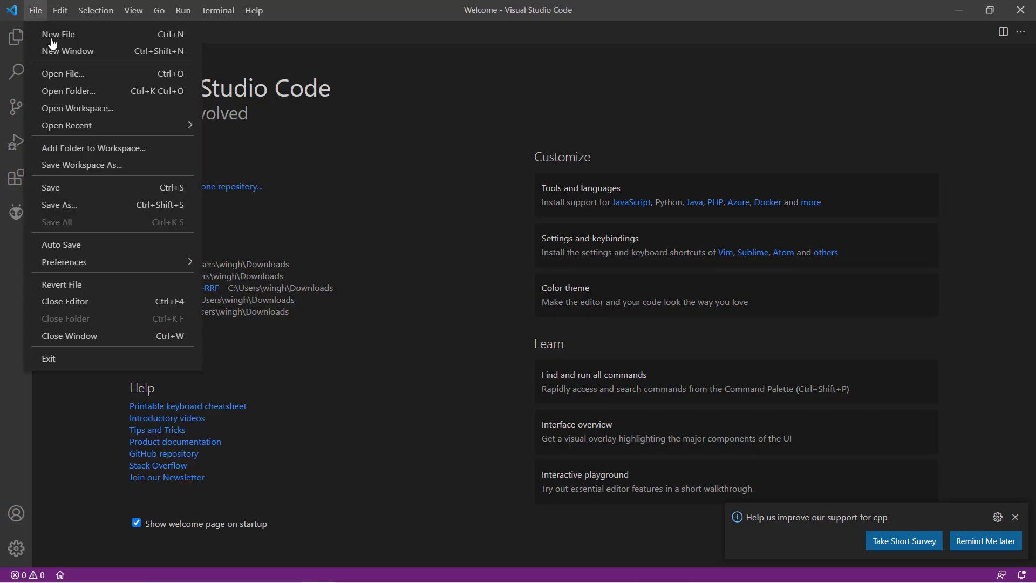
Step: Open the folder BTT-E3-RRF-master\BTT E3 RRF V1.1\Firmware\Marlin\Ender3\Marlin-2.0.7.2.x-E3-RRF as the project
left_click(87, 93)
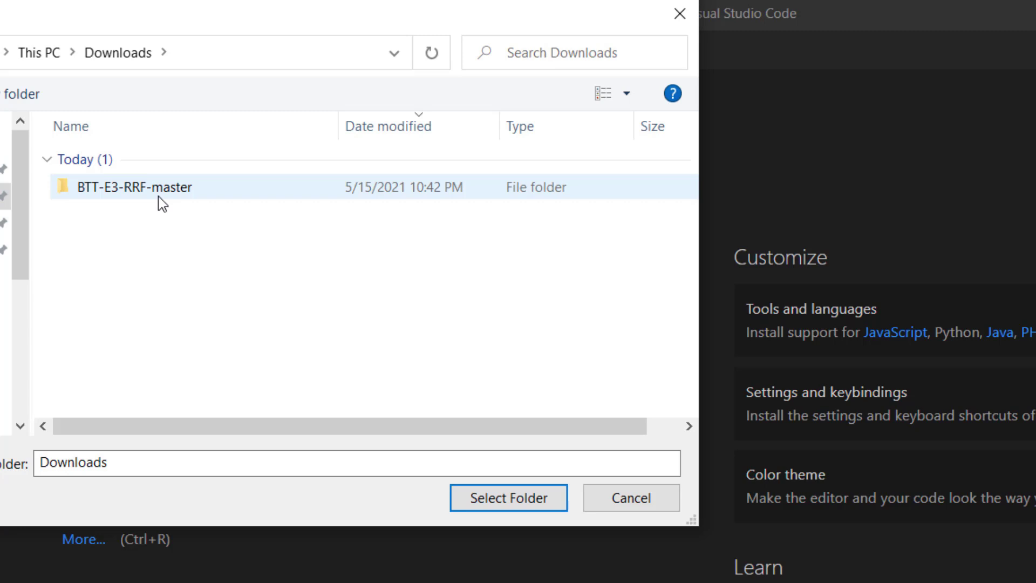
double_click(157, 189)
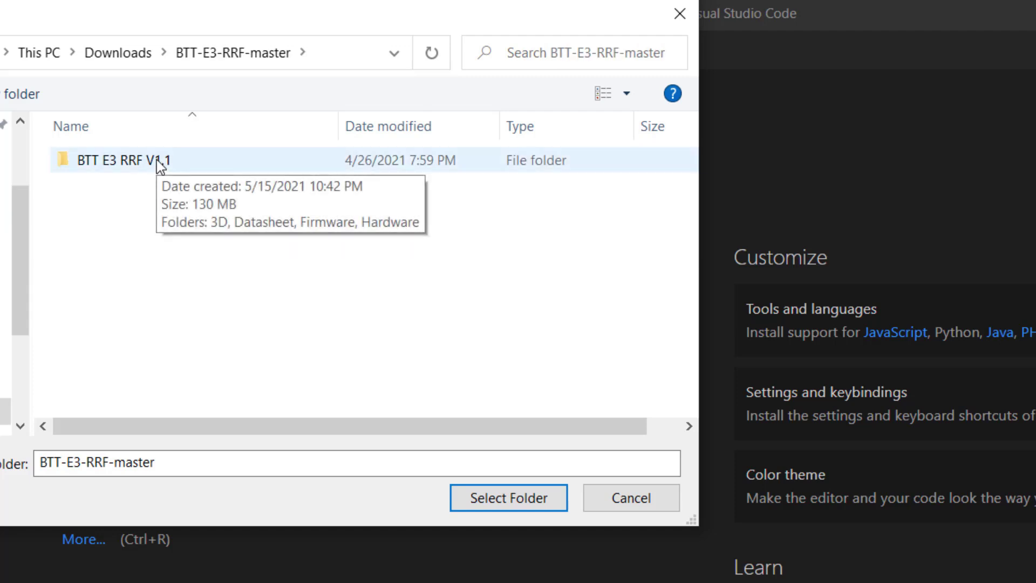
double_click(157, 162)
double_click(156, 207)
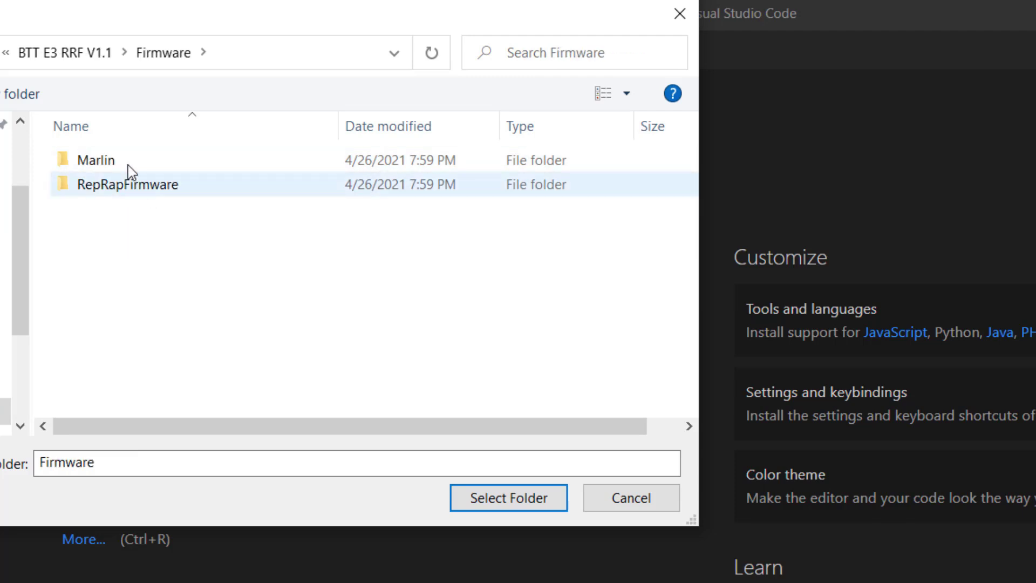
double_click(125, 161)
double_click(162, 169)
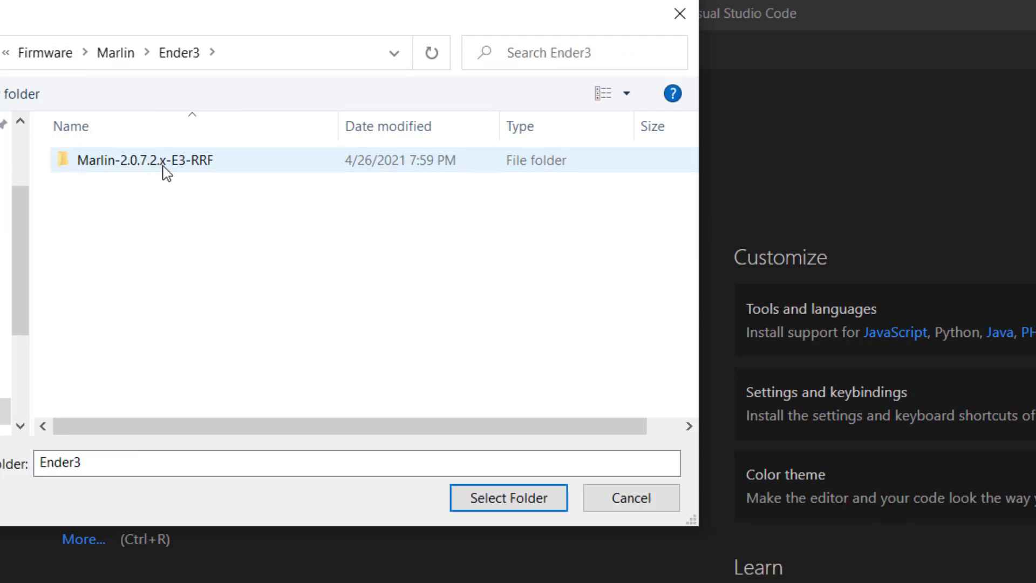
left_click(192, 165)
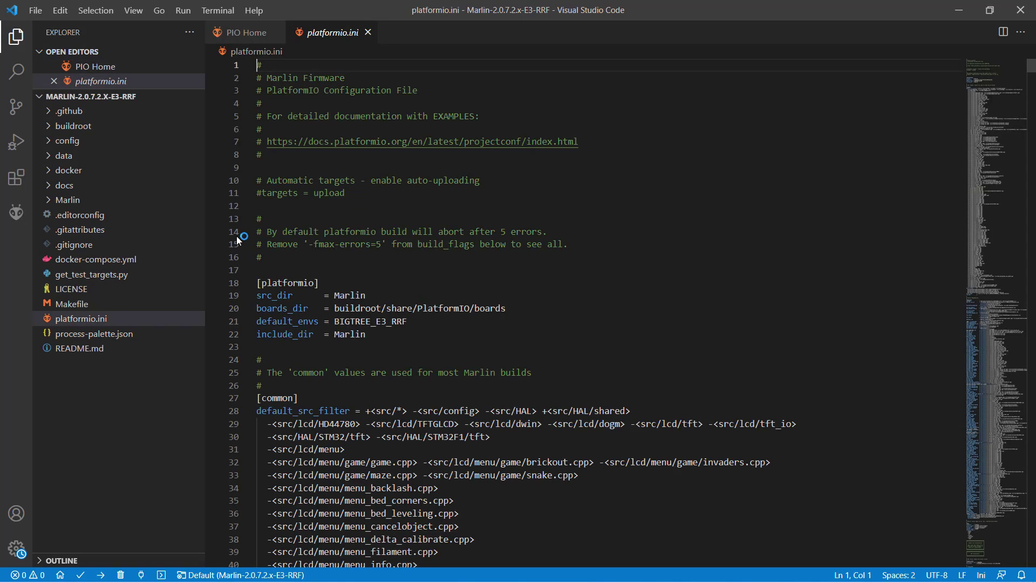
Step: Expand the Marlin folder in the Explorer sidebar and open Configuration.h in the editor
left_click(68, 215)
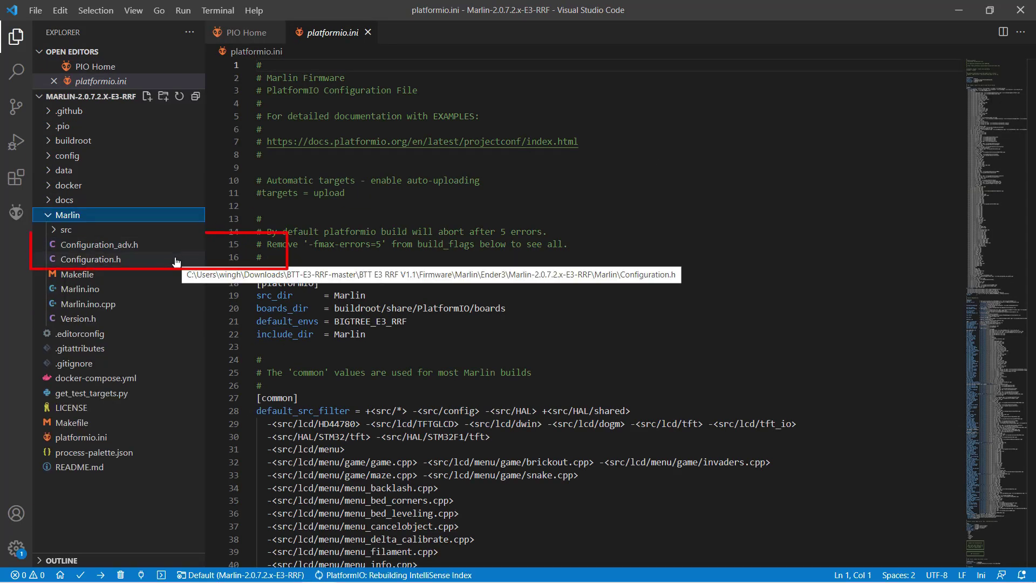
left_click(176, 260)
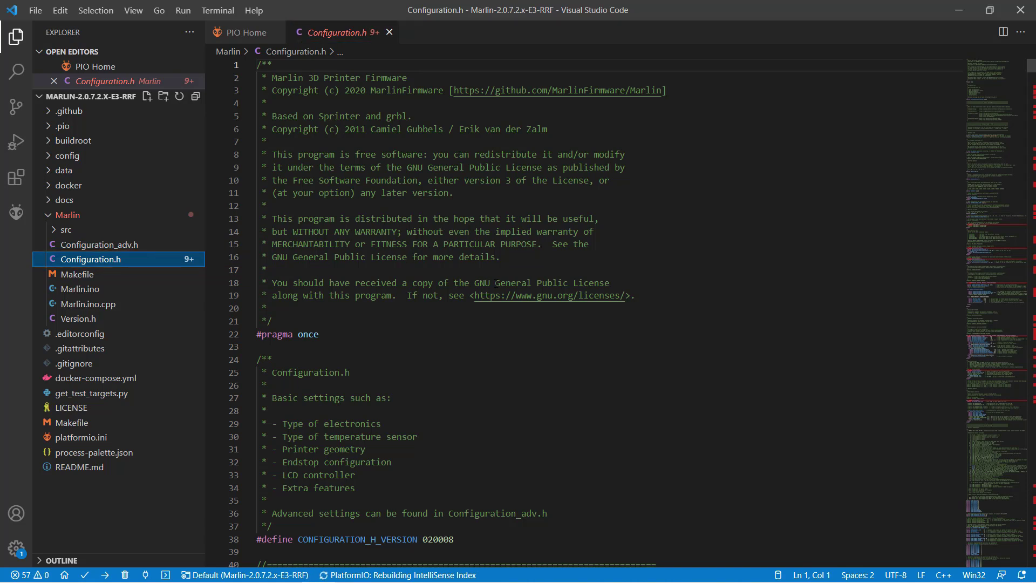
left_click(486, 361)
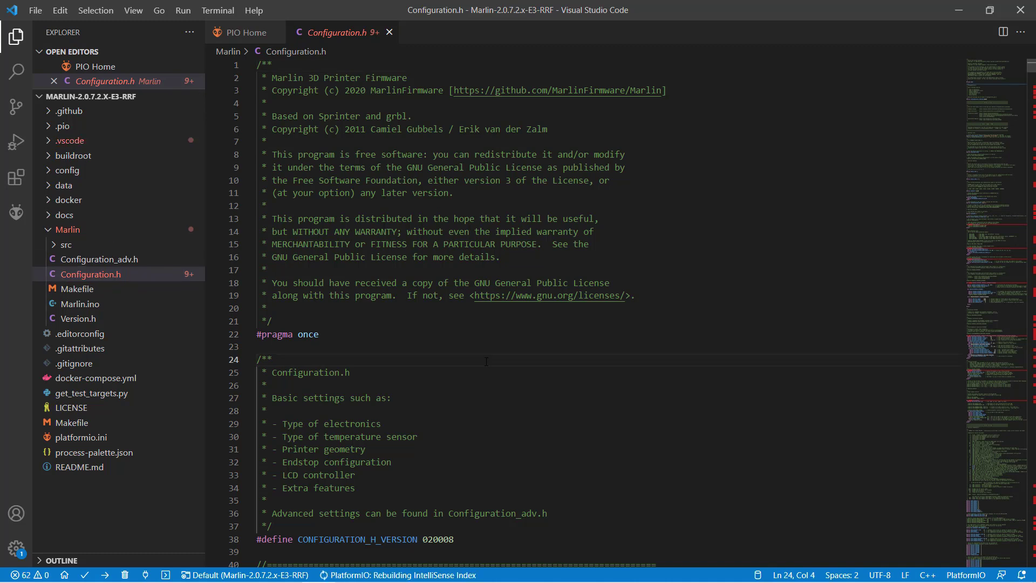
Step: Find DEFAULT_AXIS_STEPS_PER_UNIT on line 787 and change the extruder value from 93 to 415
key("ctrl+f")
type("define d")
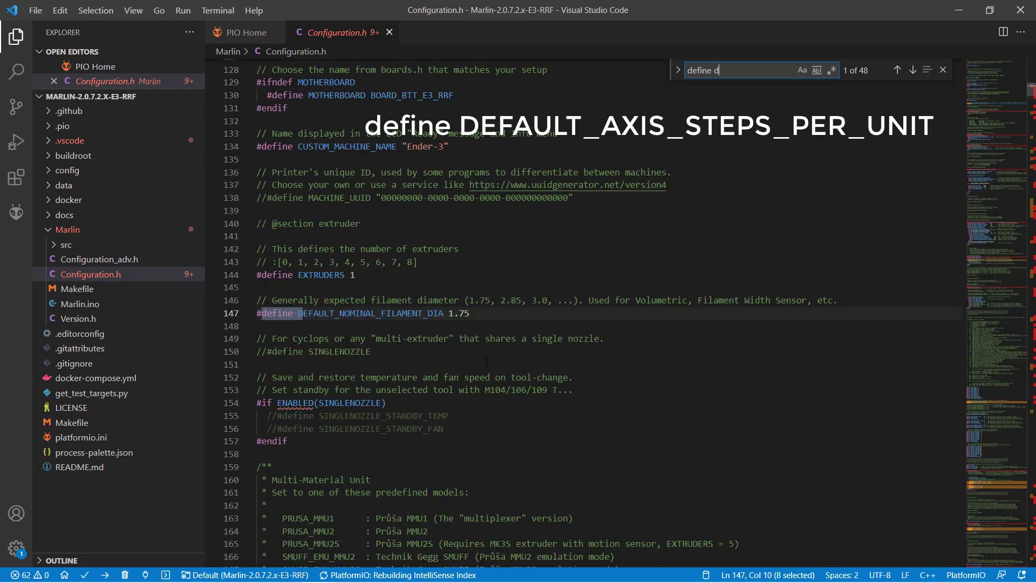
type("efault_axis")
key("Escape")
key("End")
key("Left")
key("Left")
key("shift+Left")
key("shift+Left")
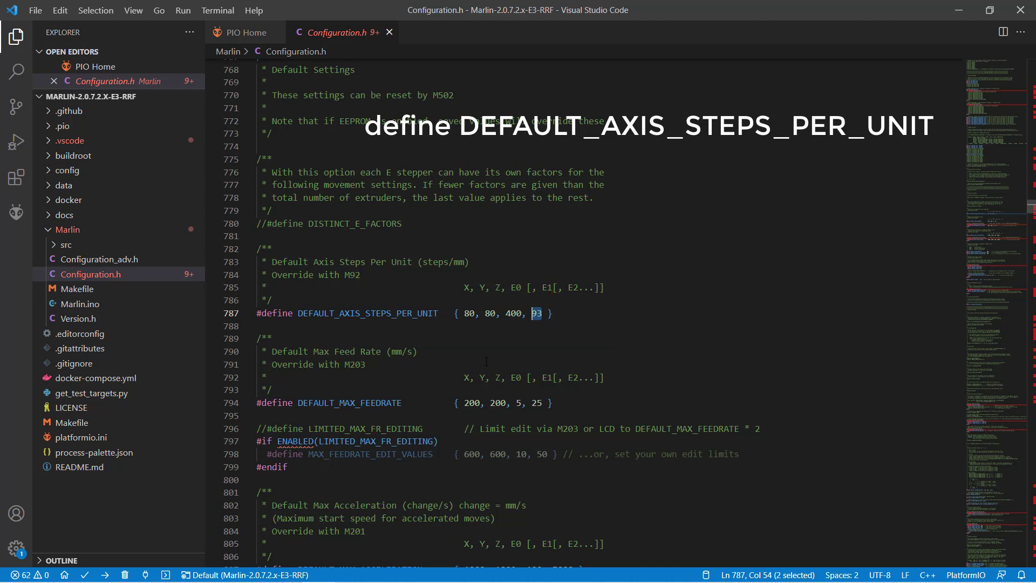
type("415")
key("End")
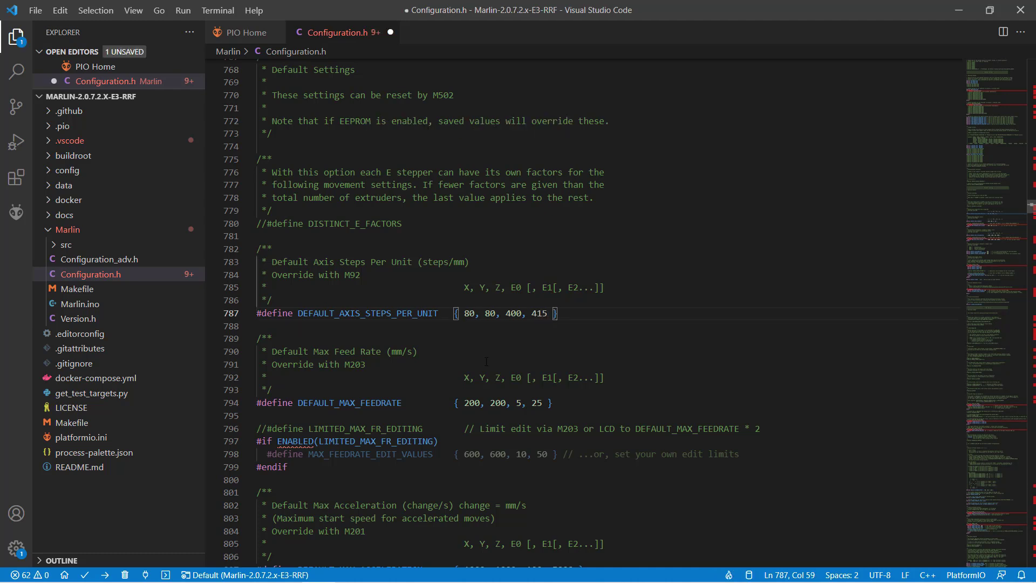
Step: Uncomment Z_MIN_PROBE_USES_Z_MIN_ENDSTOP_PIN on line 887
key("ctrl+f")
type("define z_min")
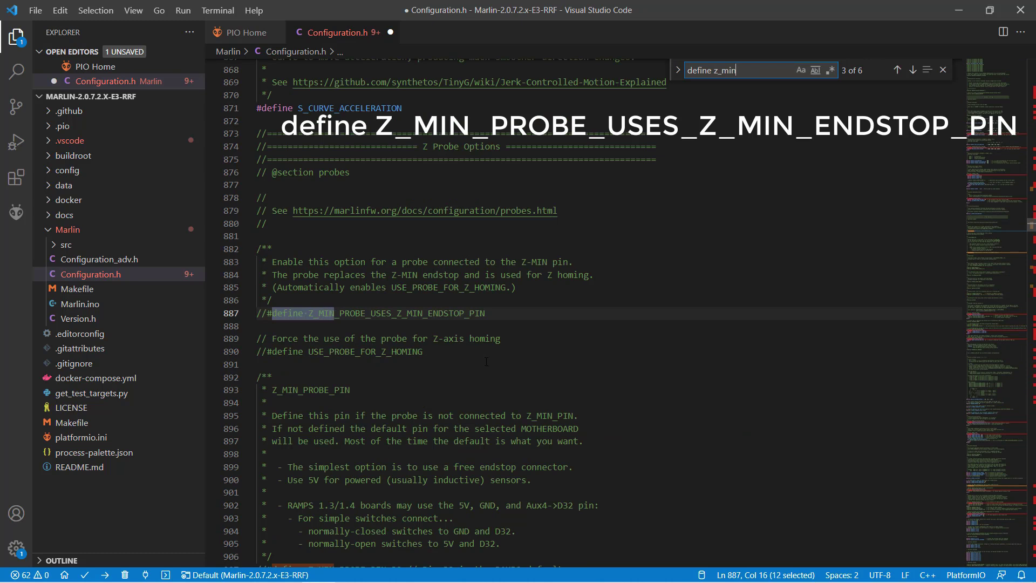
key("Escape")
key("Home")
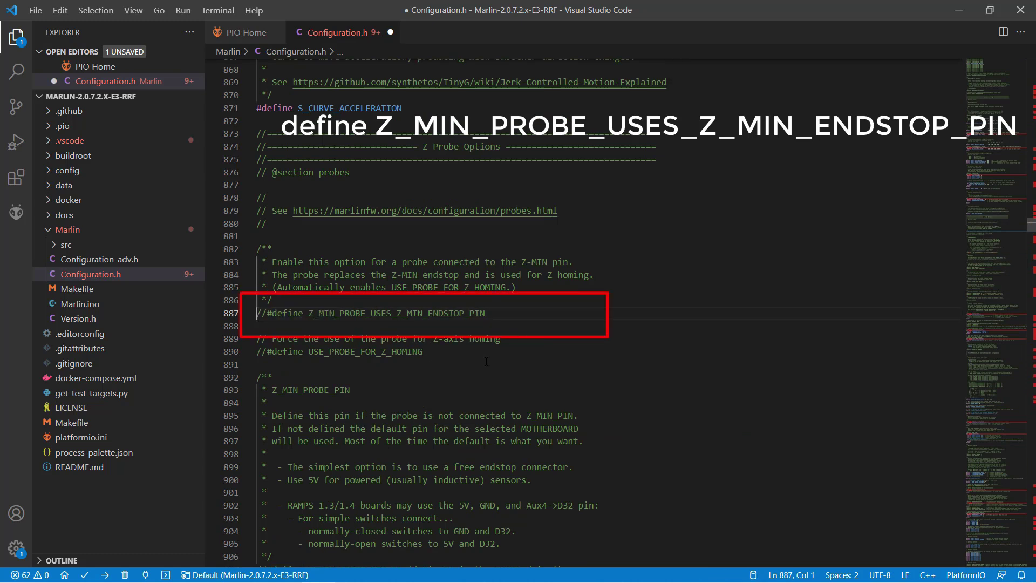
key("Delete")
key("Delete")
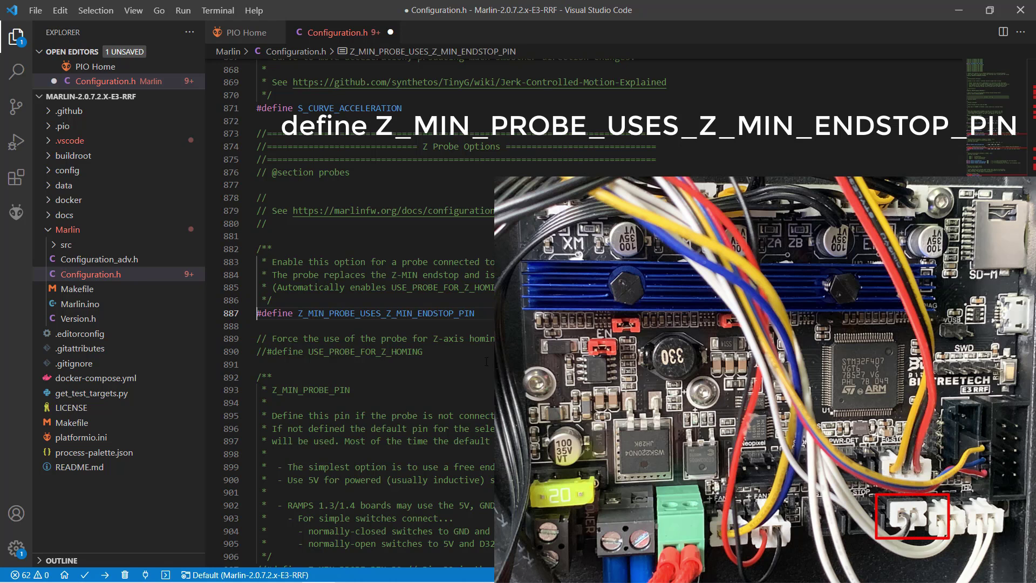
Step: Search for 'define BLTOUCH' to bring up the BLTOUCH definition on line 951
key("ctrl+f")
type("def")
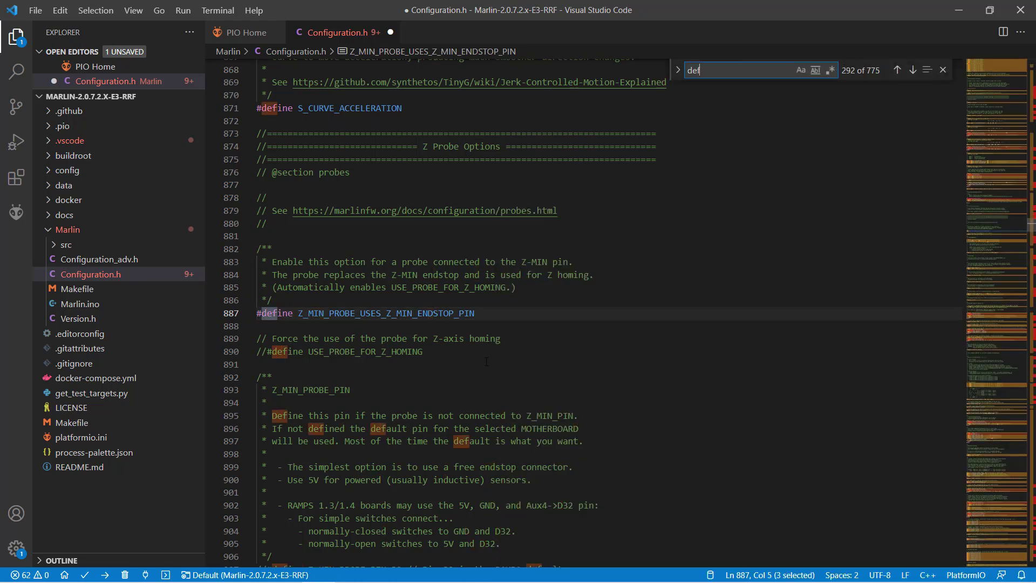
type("ine BLTOUCH")
key("Escape")
key("Home")
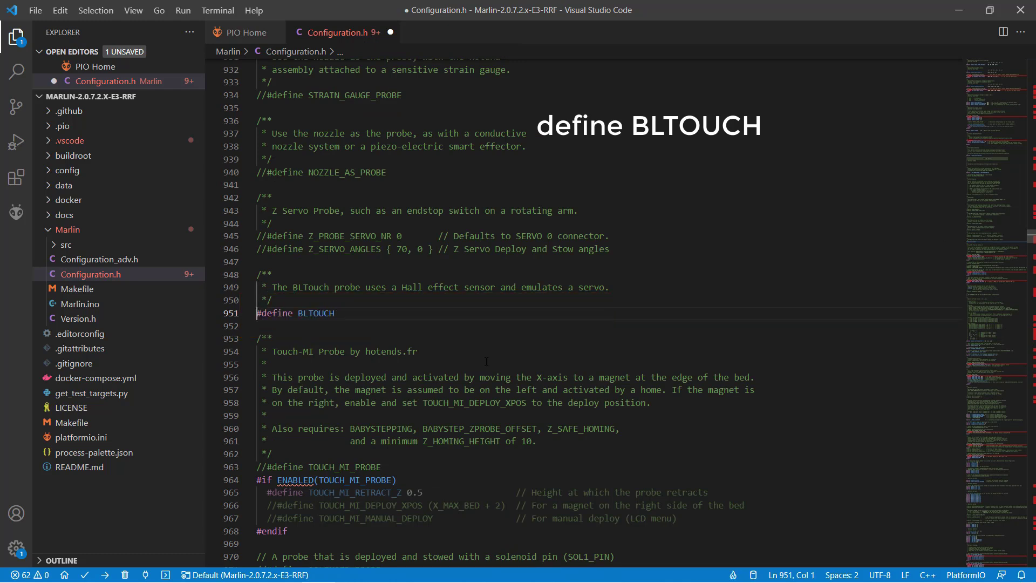
Step: Set NOZZLE_TO_PROBE_OFFSET on line 1043 to { -35, -3, 0 }
key("ctrl+f")
key("BackSpace")
key("BackSpace")
key("BackSpace")
key("BackSpace")
key("BackSpace")
key("BackSpace")
key("BackSpace")
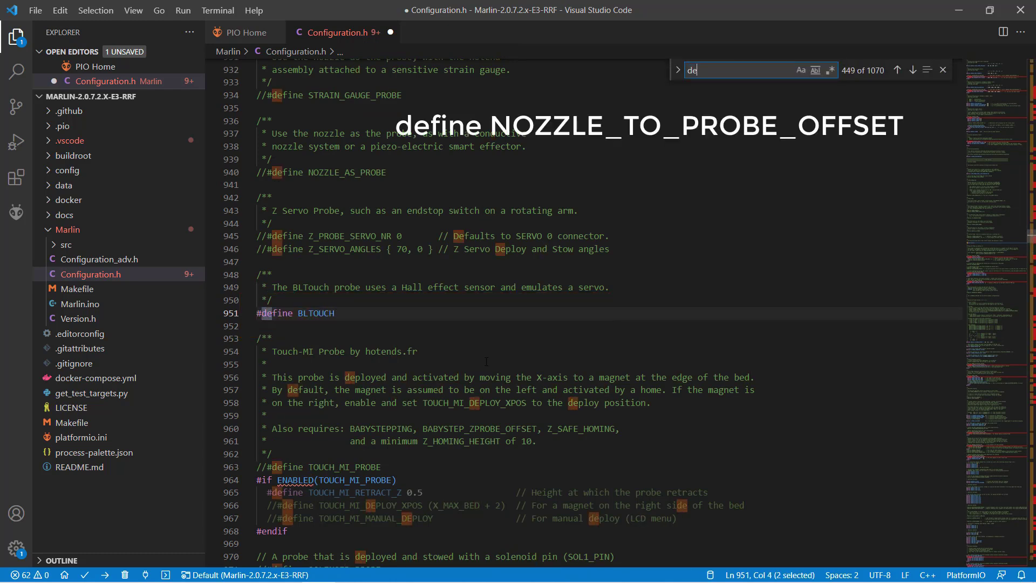
type("NOZZLE")
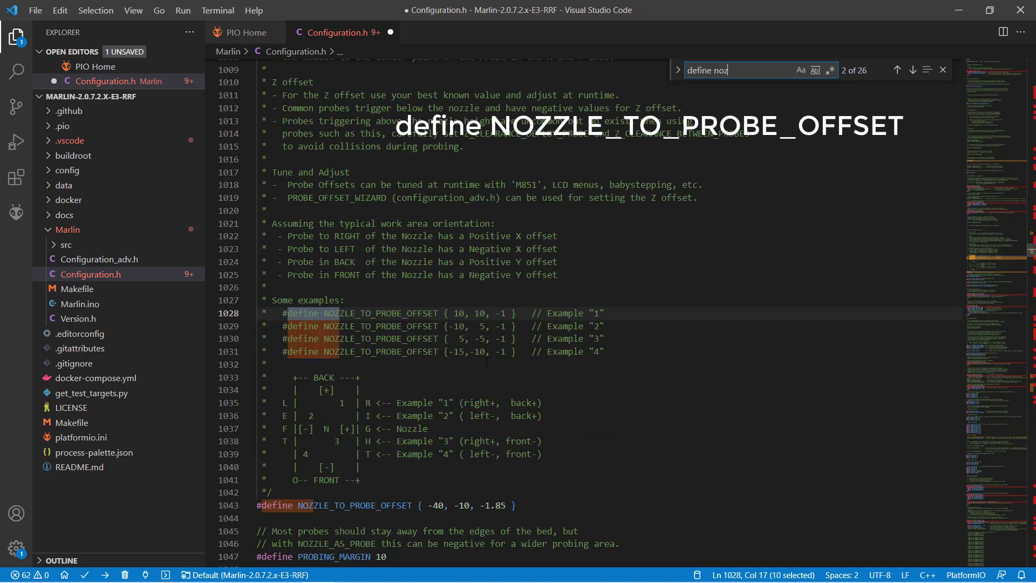
key("Escape")
scroll(489, 359, "down", 4)
scroll(466, 309, "down", 2)
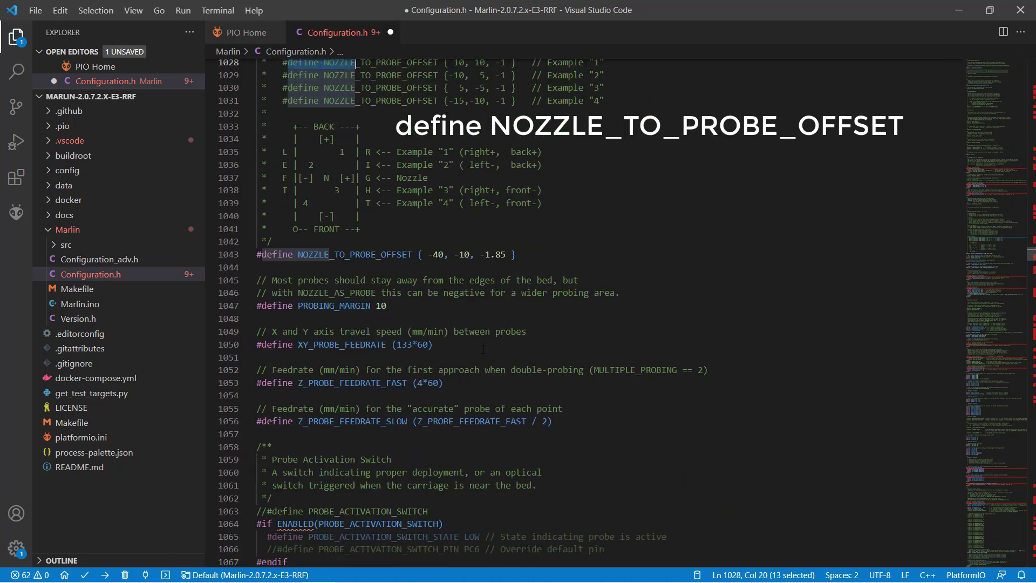
left_click(448, 255)
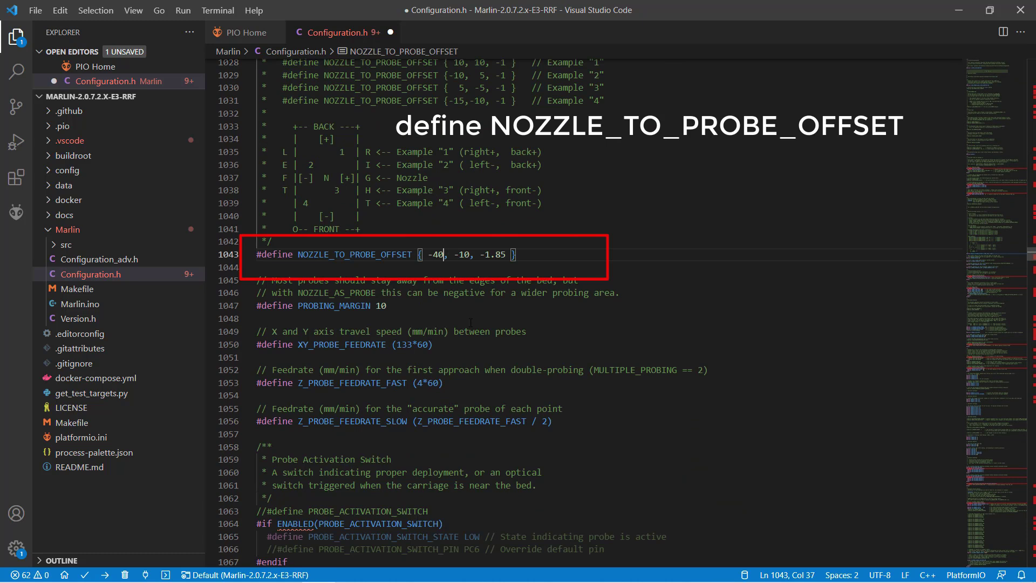
key("shift+Left")
key("shift+Left")
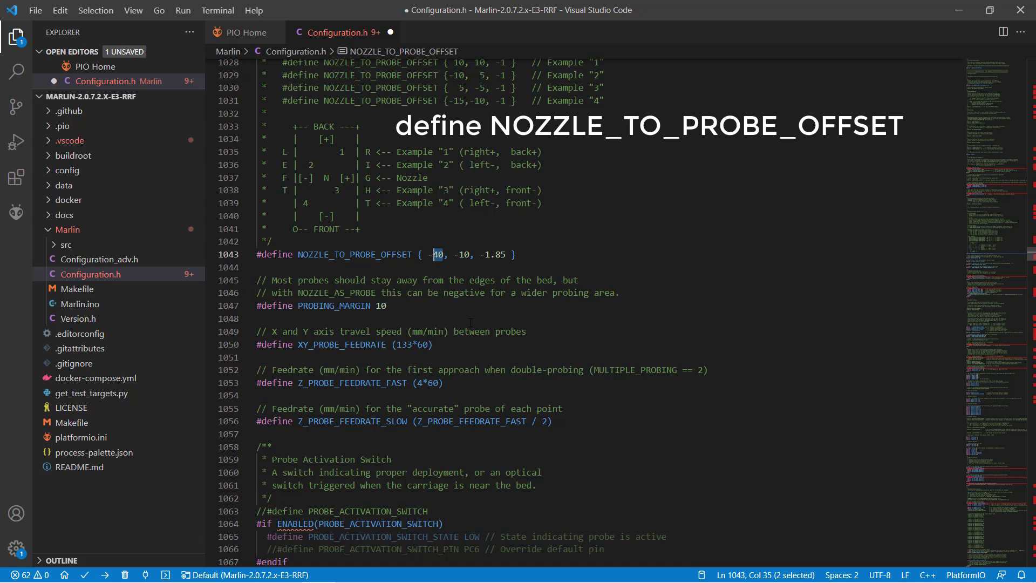
type("35")
key("Right")
key("Right")
key("Right")
key("Right")
key("Right")
key("shift+Left")
key("shift+Left")
type("3")
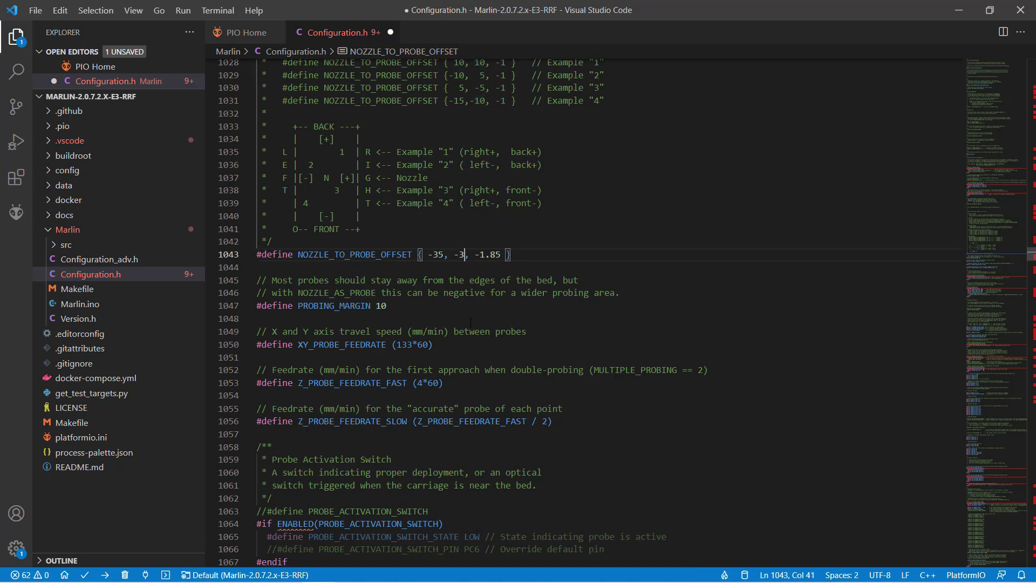
key("Right")
key("Right")
key("shift+Right")
key("shift+Right")
key("shift+Right")
key("shift+Right")
key("shift+Right")
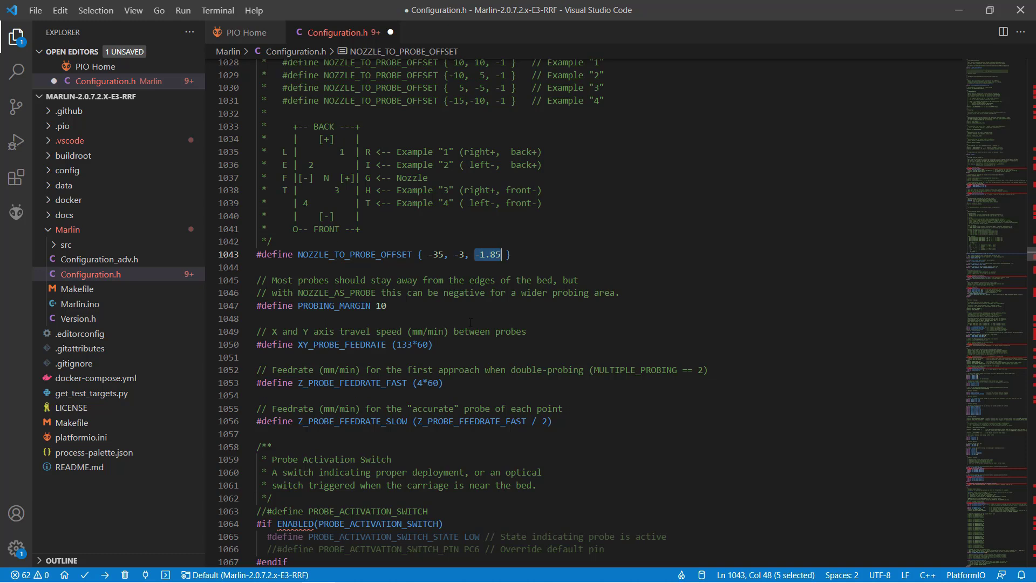
type("0")
key("Down")
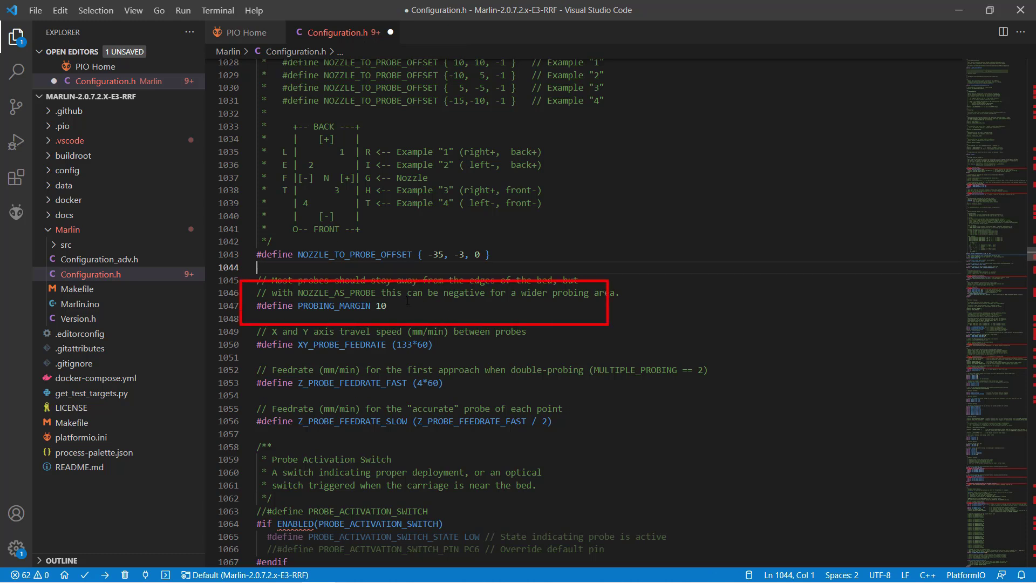
Step: Change PROBING_MARGIN on line 1047 from 10 to 25
key("Down")
key("Down")
key("Down")
key("End")
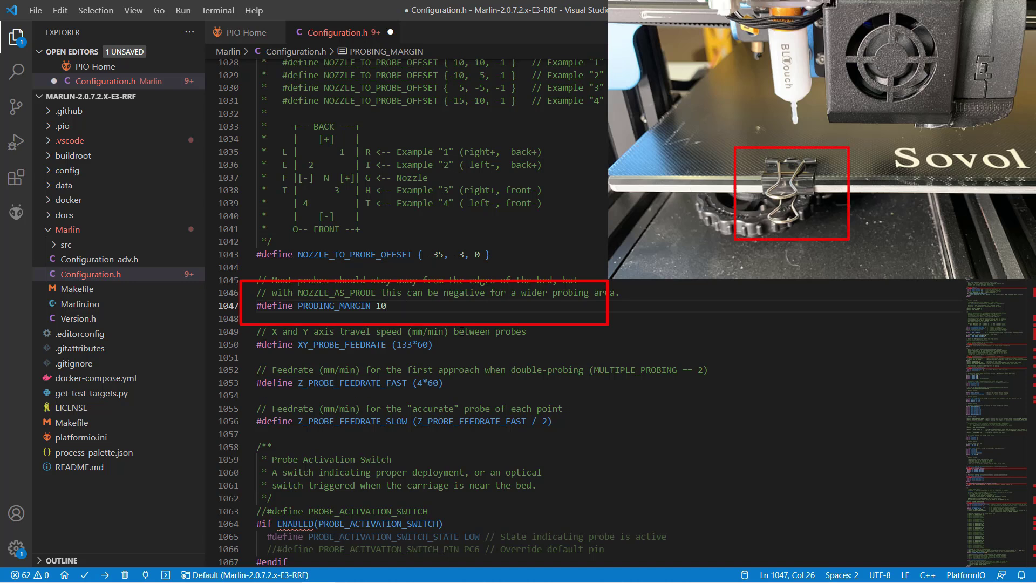
key("shift+Left")
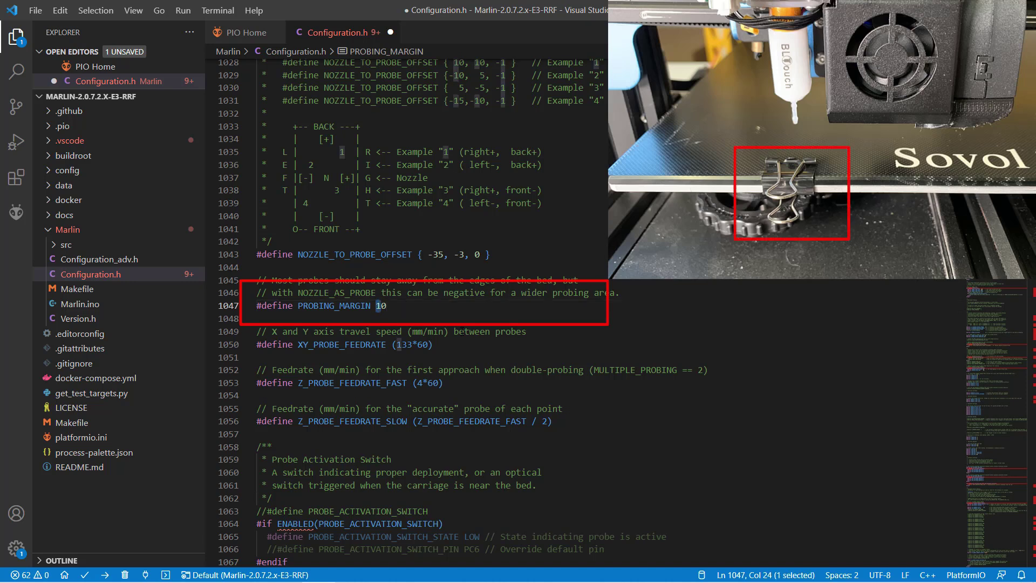
key("shift+Right")
type("25")
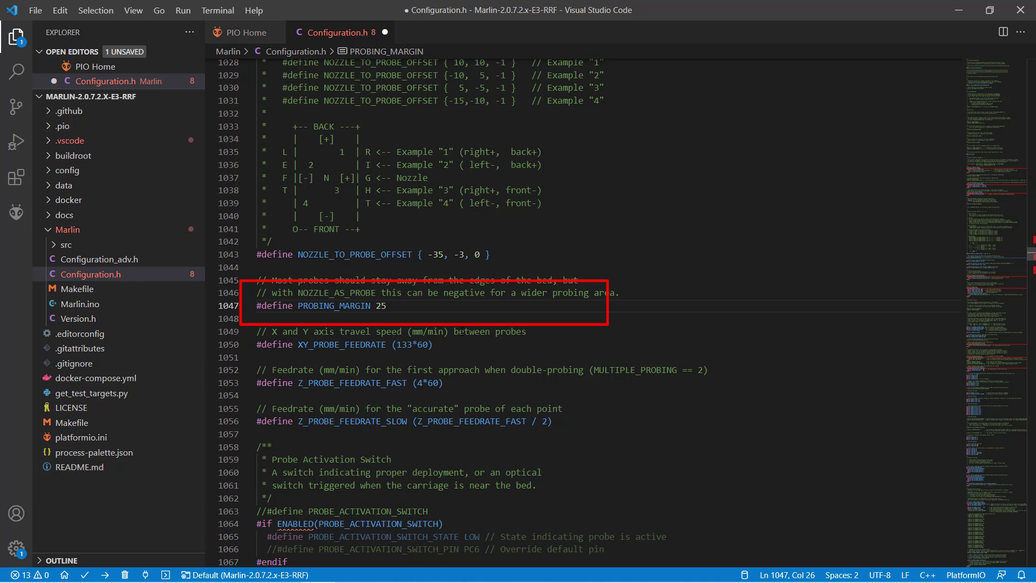
Step: Change INVERT_E0_DIR from true to false
key("ctrl+f")
type("inve")
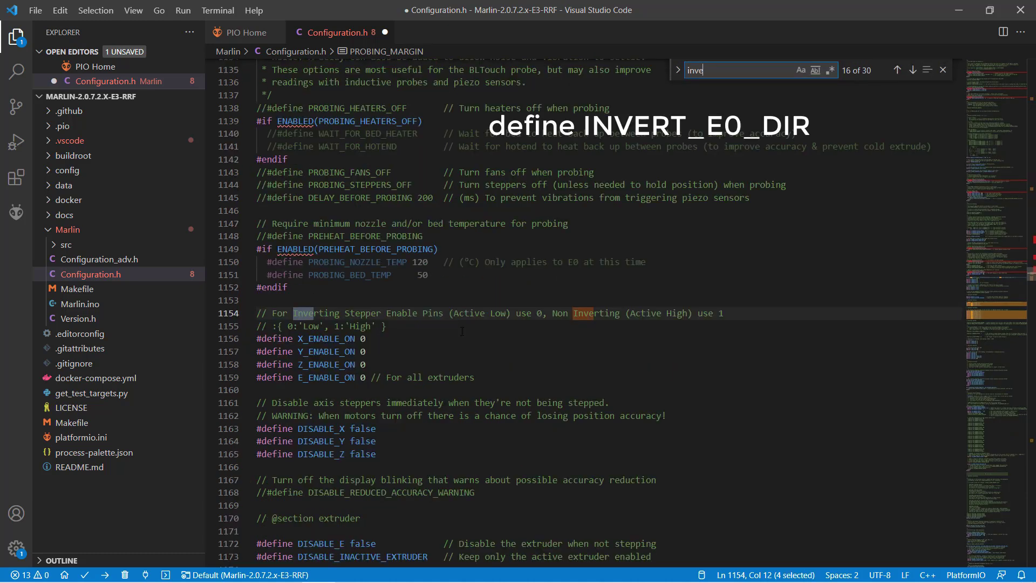
type("rt_e")
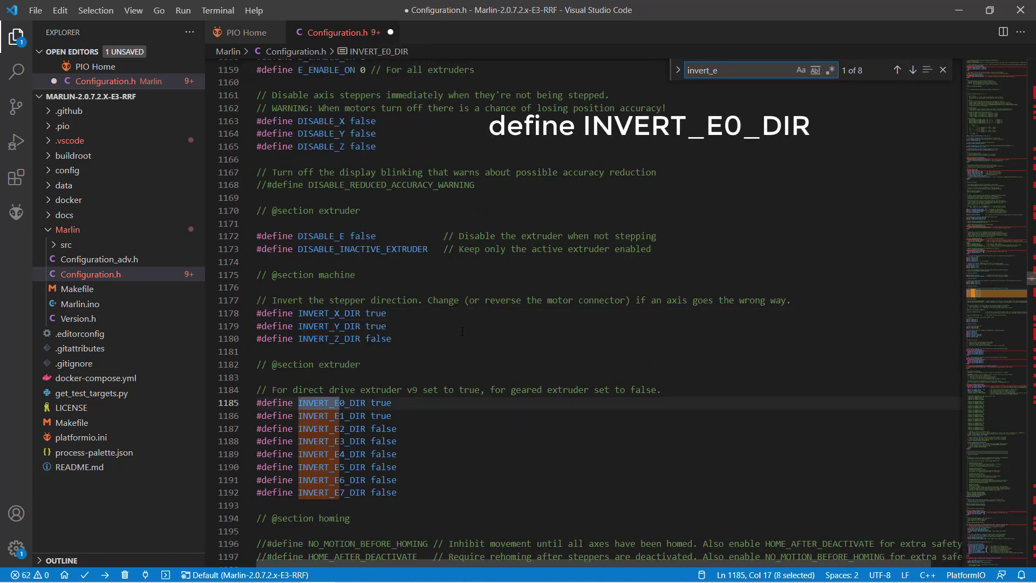
type("0")
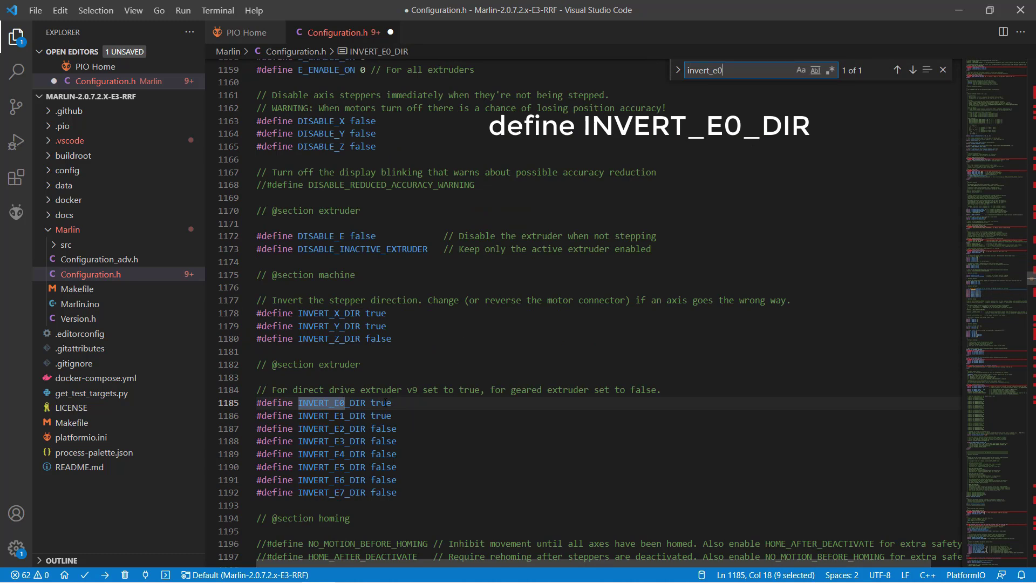
double_click(384, 402)
scroll(473, 376, "down", 2)
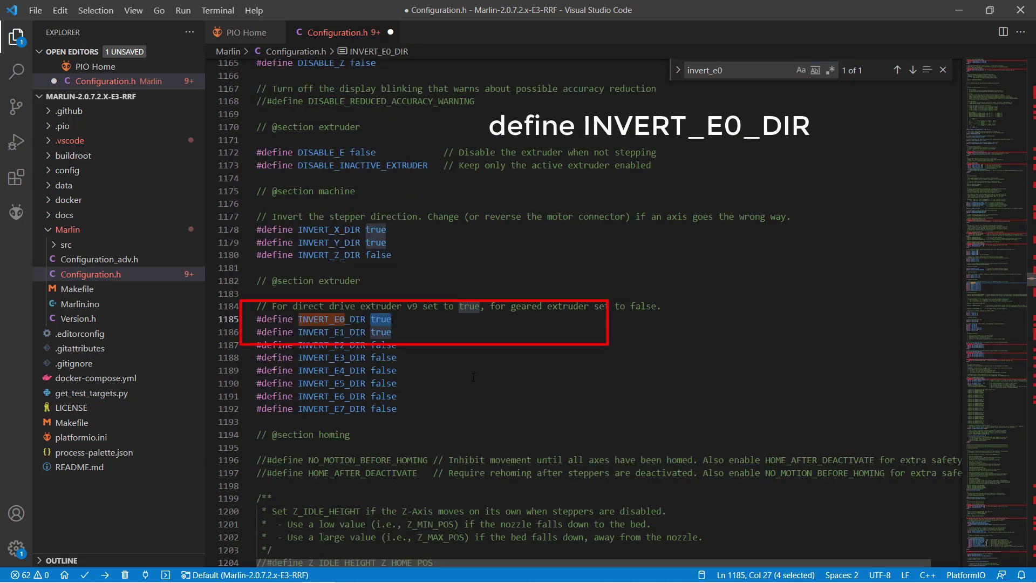
type("false")
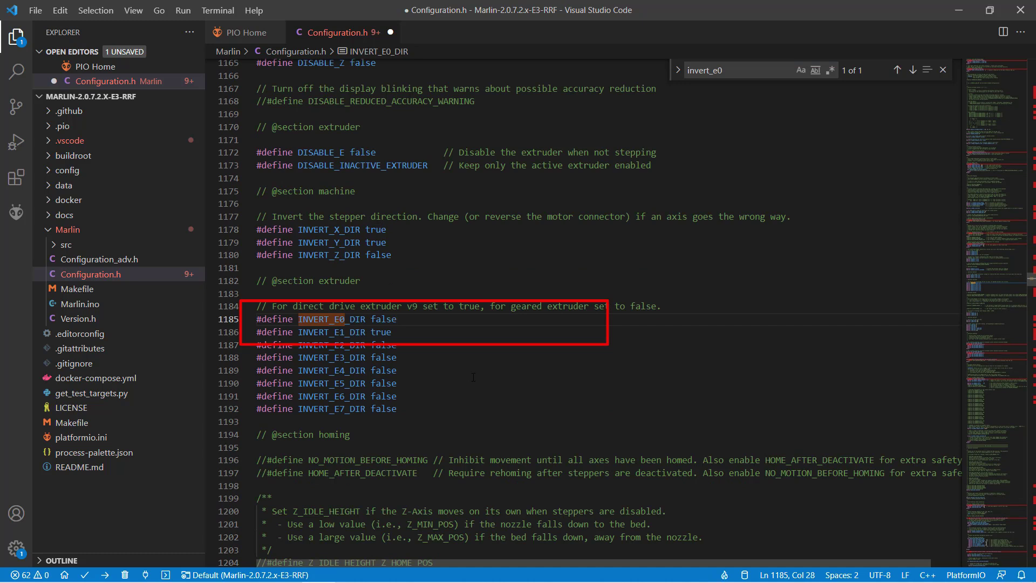
key("Down")
Step: Set X_BED_SIZE from 235 to 300 and Y_BED_SIZE from 235 to 255
key("ctrl+f")
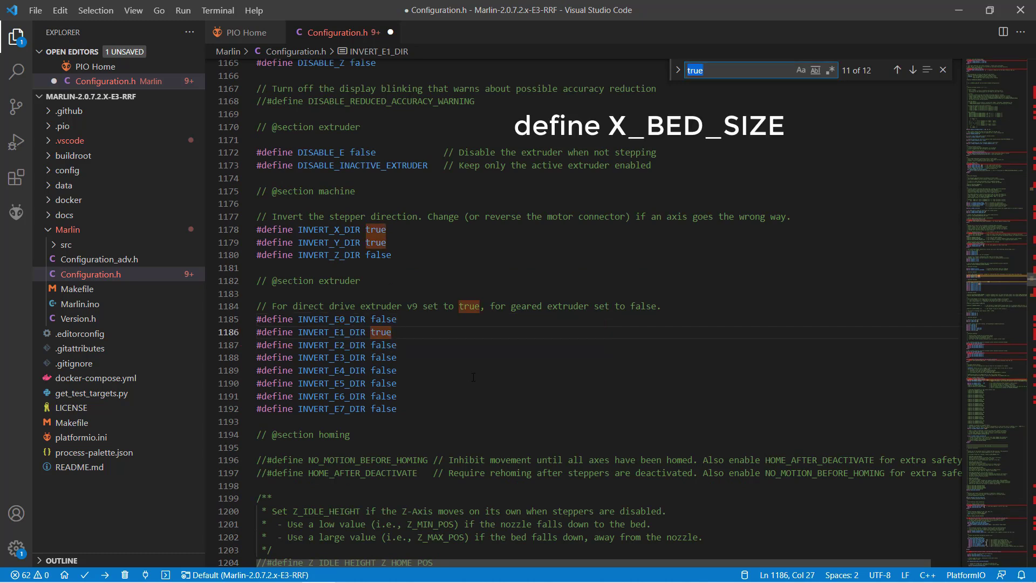
type("define x")
key("Return")
key("Escape")
key("End")
scroll(475, 345, "down", 5)
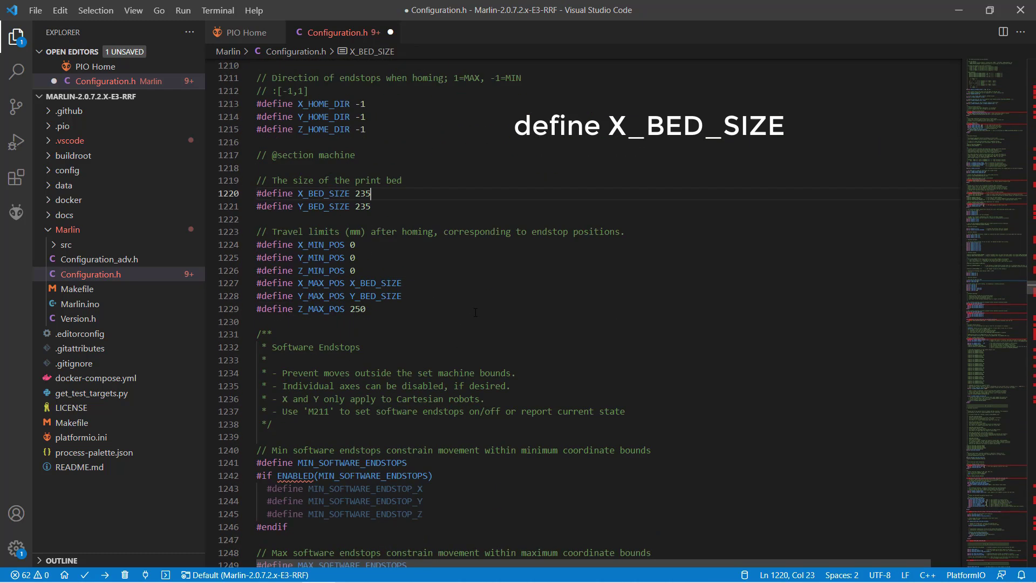
key("shift+Left")
key("shift+Left")
key("shift+Left")
type("300")
key("Down")
key("Left")
key("shift+Left")
type("5")
Step: Change Z_MAX_POS from 250 to 300
key("Down")
key("Down")
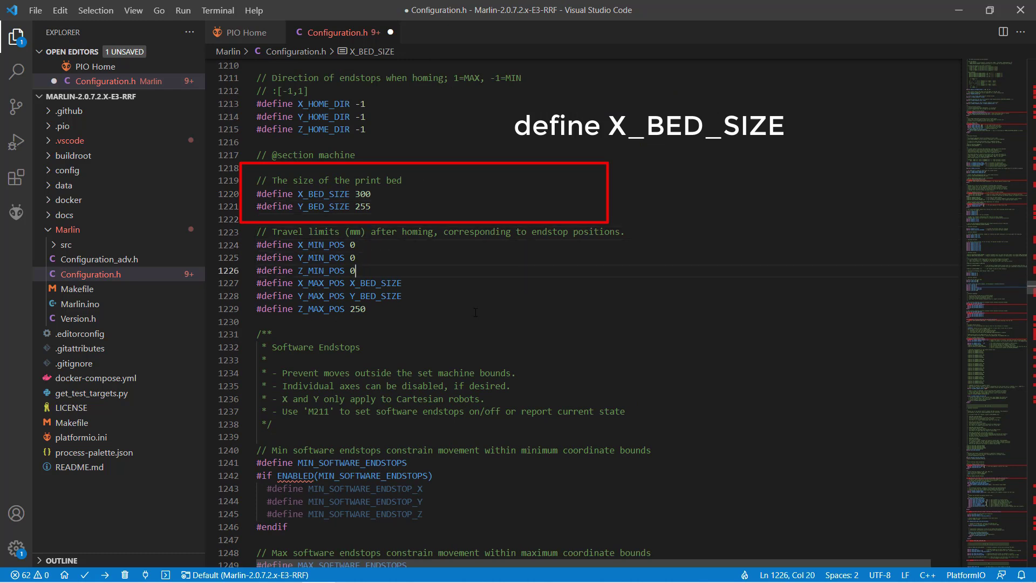
key("Down")
key("Down")
key("Down")
key("Down")
key("Down")
key("Down")
key("ctrl+Left")
key("ctrl+shift+Right")
type("300")
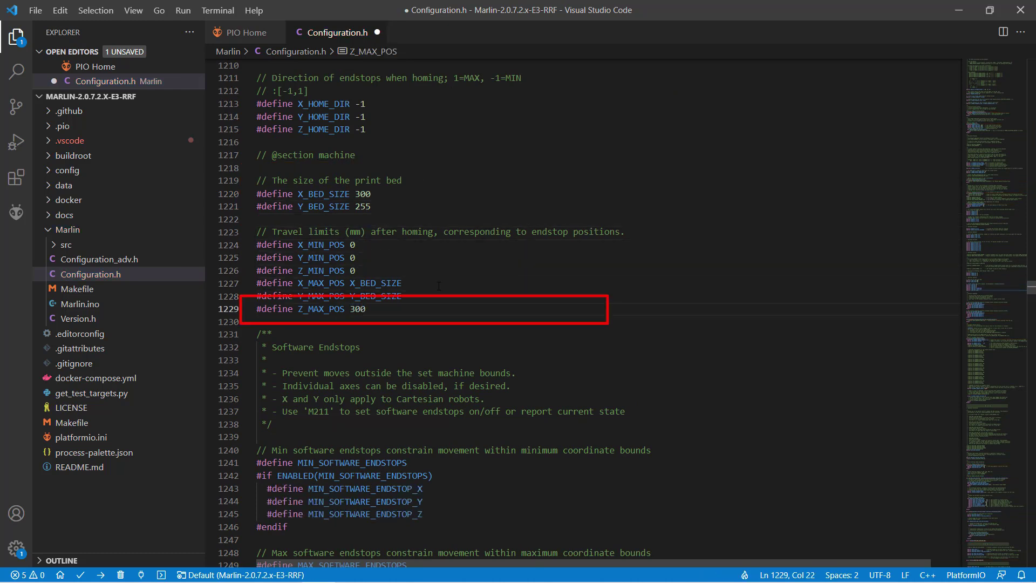
Step: Comment out MIN_SOFTWARE_ENDSTOPS and MAX_SOFTWARE_ENDSTOPS with //
scroll(438, 286, "down", 3)
scroll(442, 333, "down", 2)
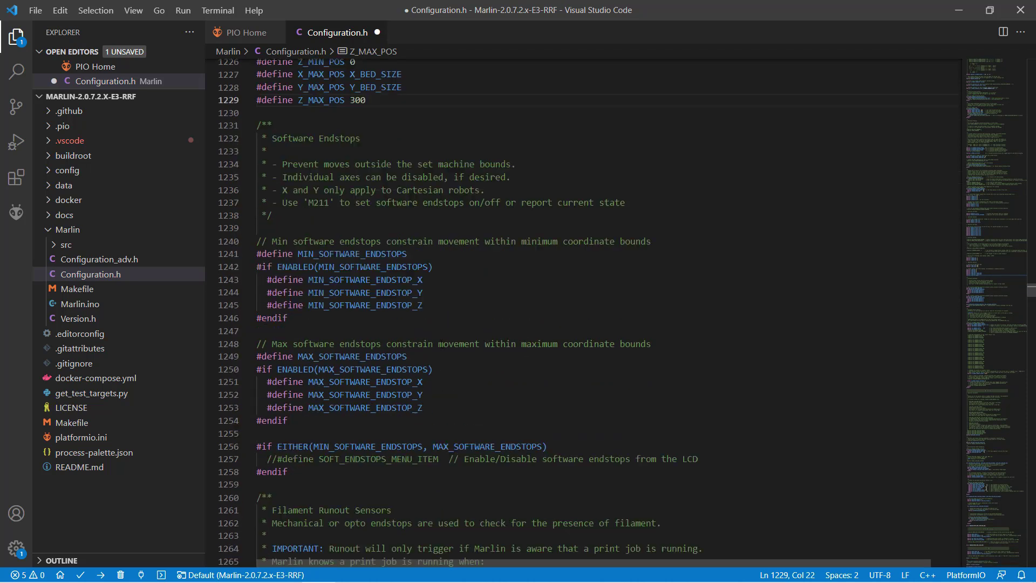
left_click(420, 259)
key("Home")
type("//")
key("Down")
key("Down")
key("Down")
key("Down")
key("Down")
key("Down")
key("Down")
key("Down")
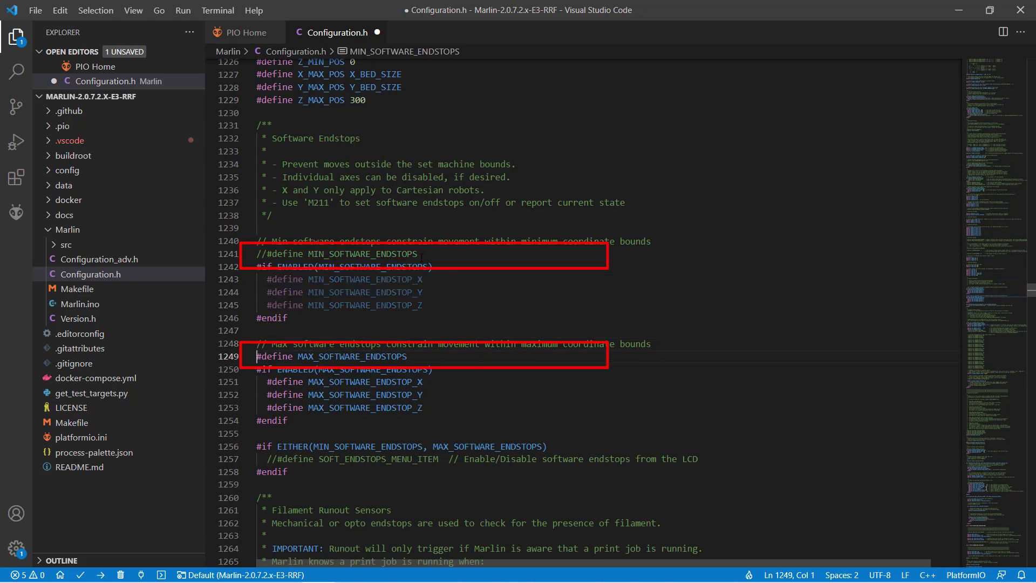
key("Home")
type("//")
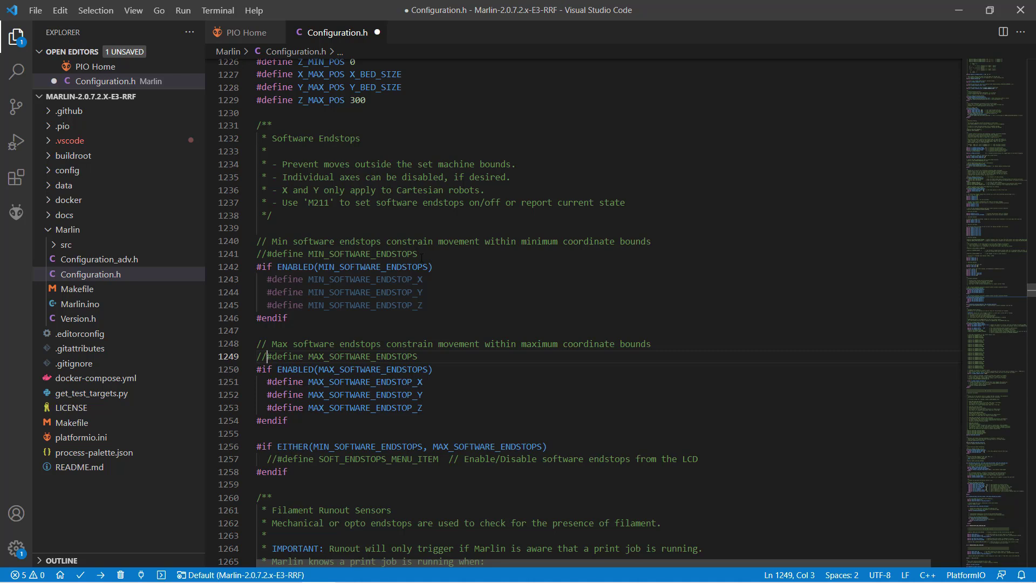
Step: Find 'define filament' and uncomment FILAMENT_RUNOUT_SENSOR on line 1273
key("ctrl+f")
type("define finalment")
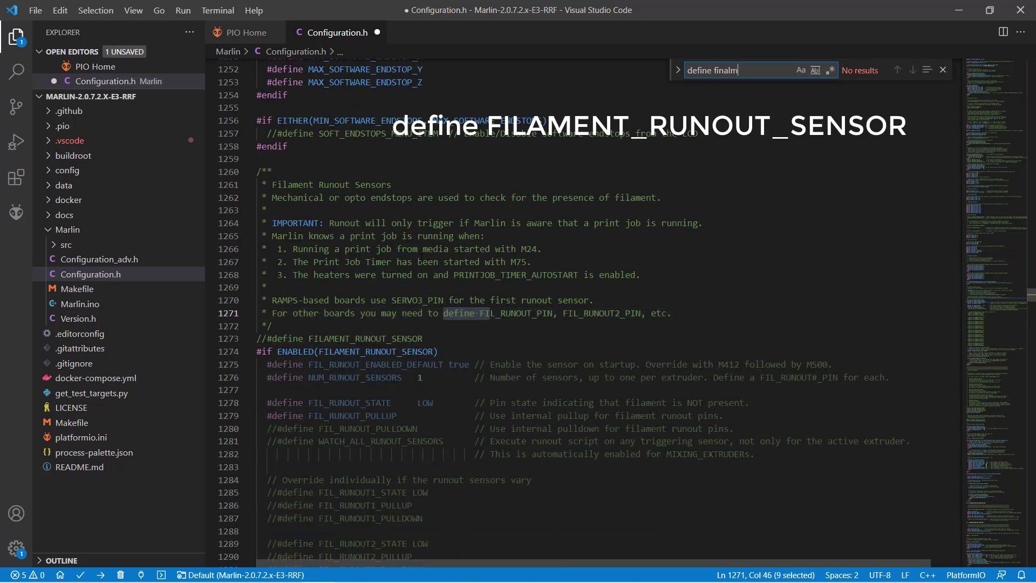
key("BackSpace")
key("BackSpace")
key("BackSpace")
key("BackSpace")
key("BackSpace")
key("BackSpace")
type("ament")
key("Escape")
left_click(257, 338)
key("ctrl+slash")
Step: Comment out MESH_BED_LEVELING and uncomment AUTO_BED_LEVELING_BILINEAR in Configuration.h
key("ctrl+f")
type("define MESH_BED_LEVELING")
key("Escape")
key("Home")
key("ctrl+slash")
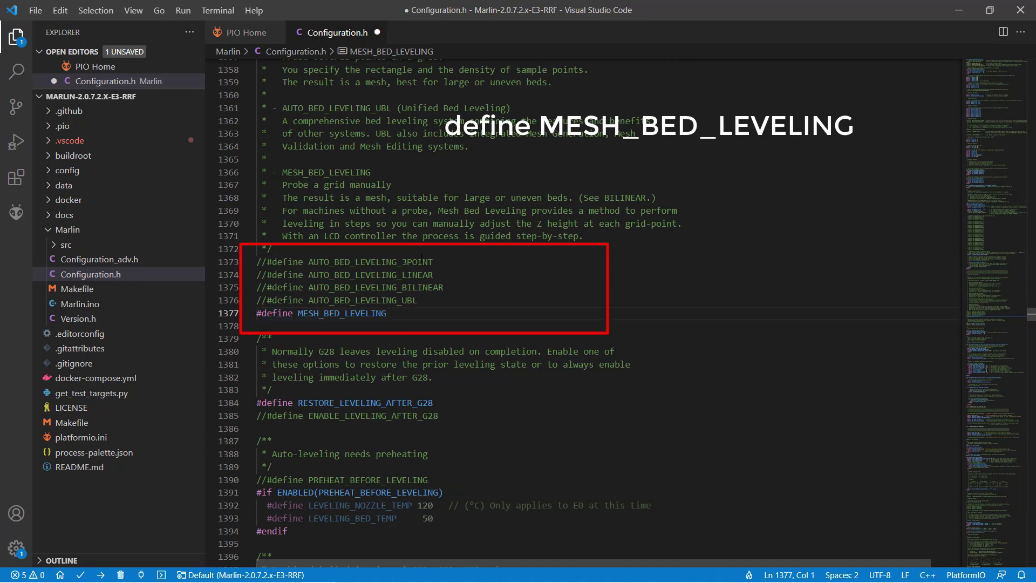
type("//")
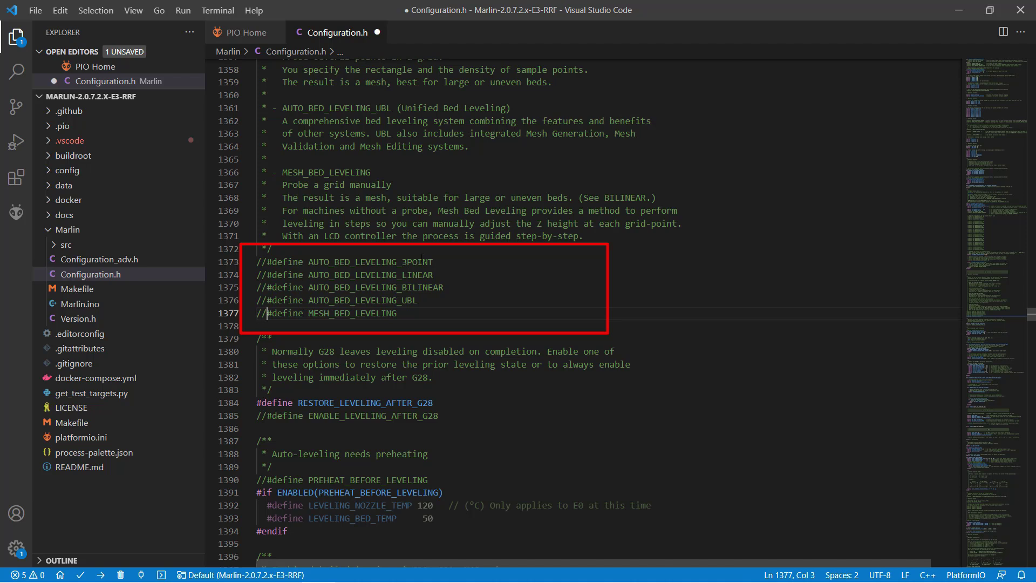
key("Up")
key("Up")
key("shift+Home")
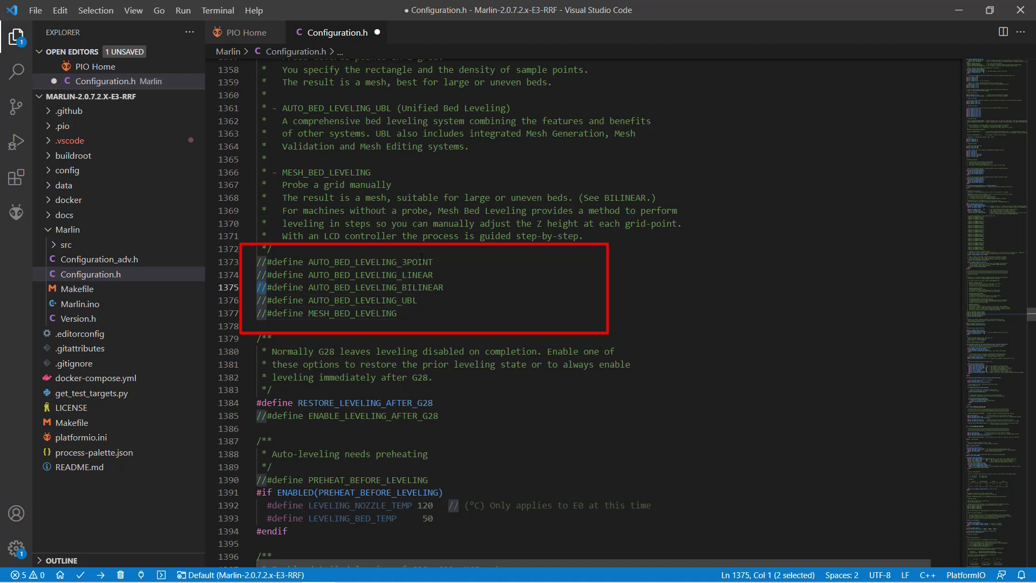
key("Delete")
key("End")
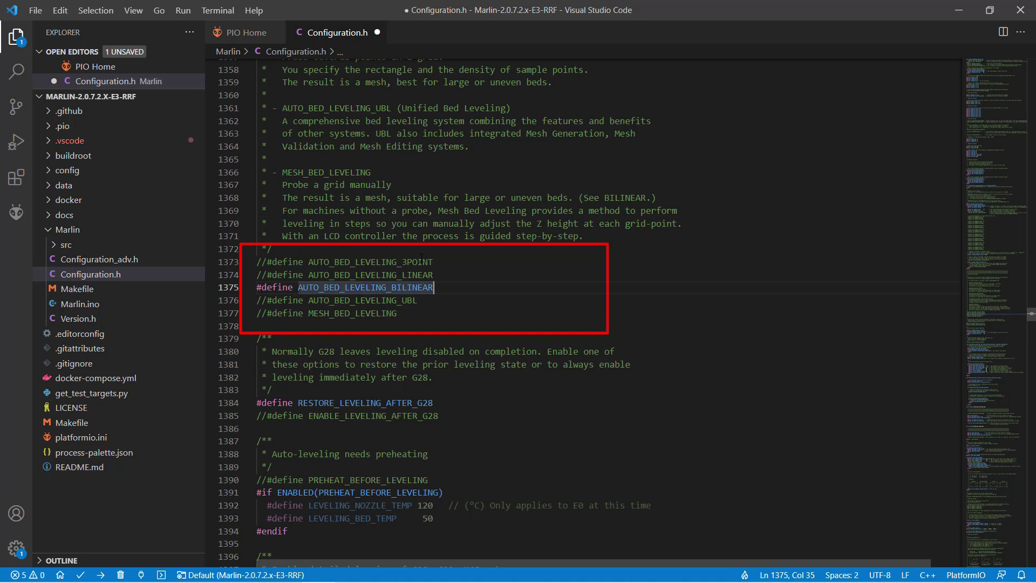
Step: Set GRID_MAX_POINTS_Y to 4 for a 5 by 4 leveling grid
key("ctrl+f")
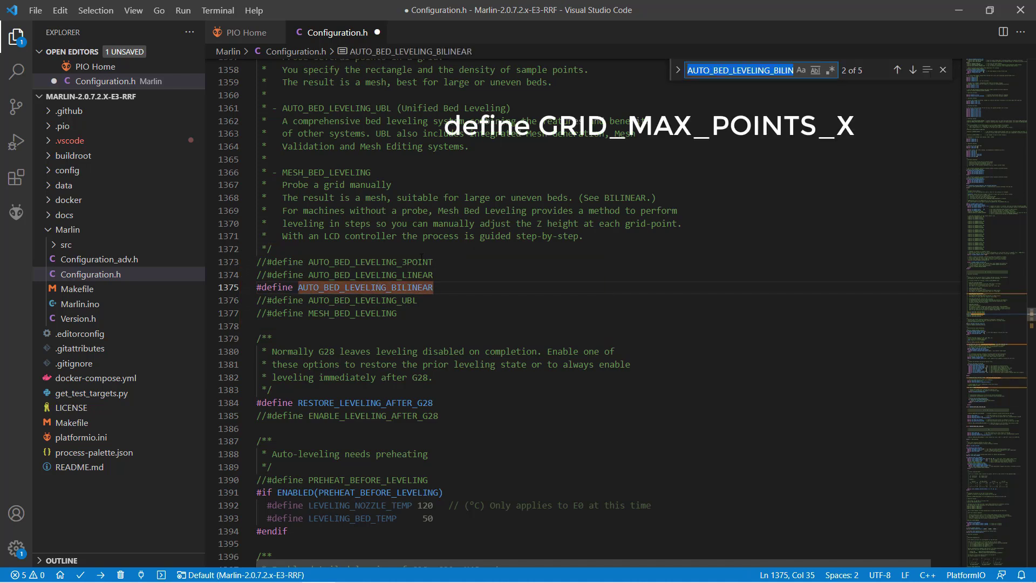
type("grid_max_pi")
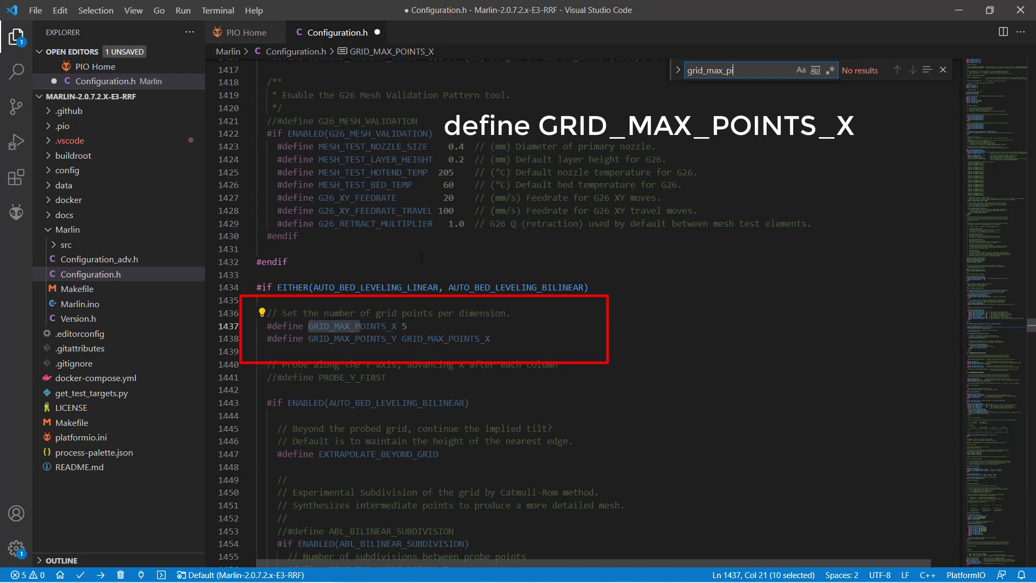
key("Escape")
key("End")
key("Down")
key("ctrl+d")
type("4")
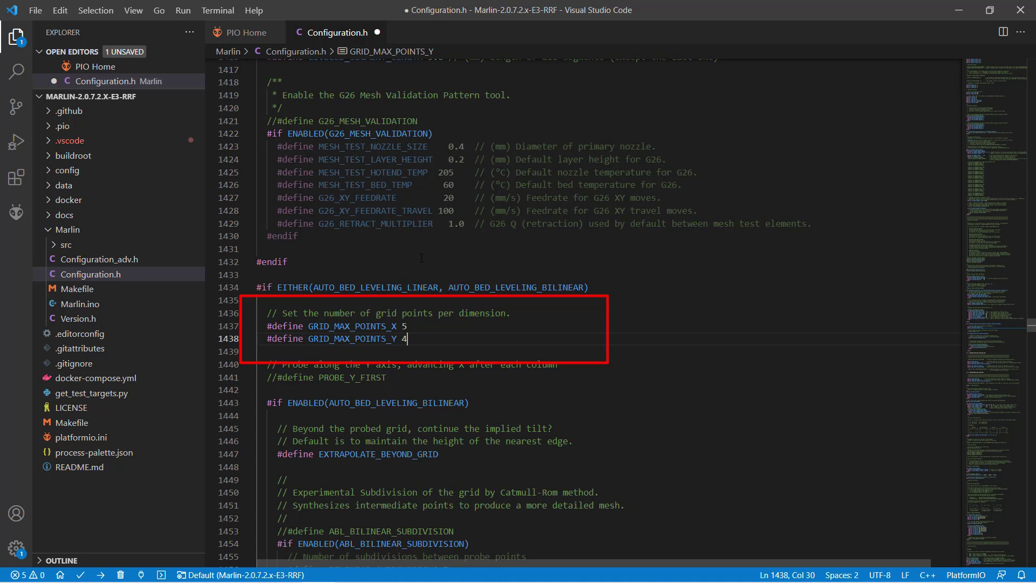
Step: Uncomment Z_SAFE_HOMING and save Configuration.h
key("ctrl+f")
type("define ")
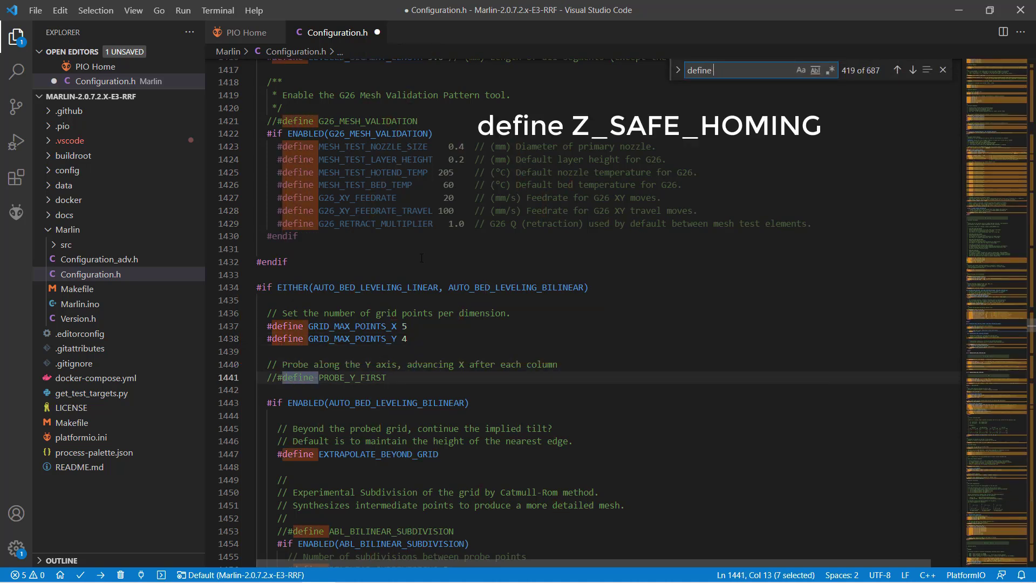
type("z_sa")
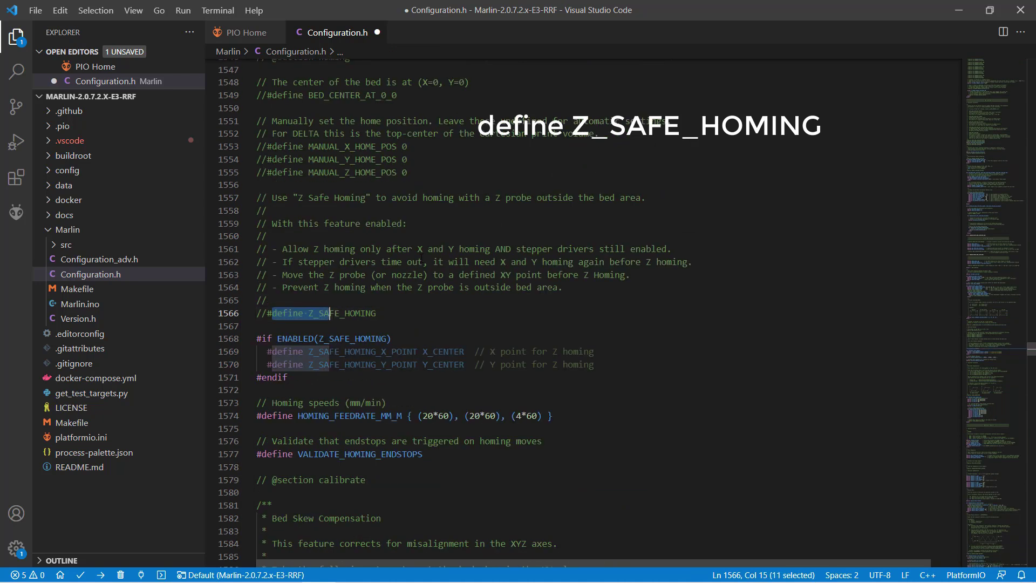
key("Delete")
key("Delete")
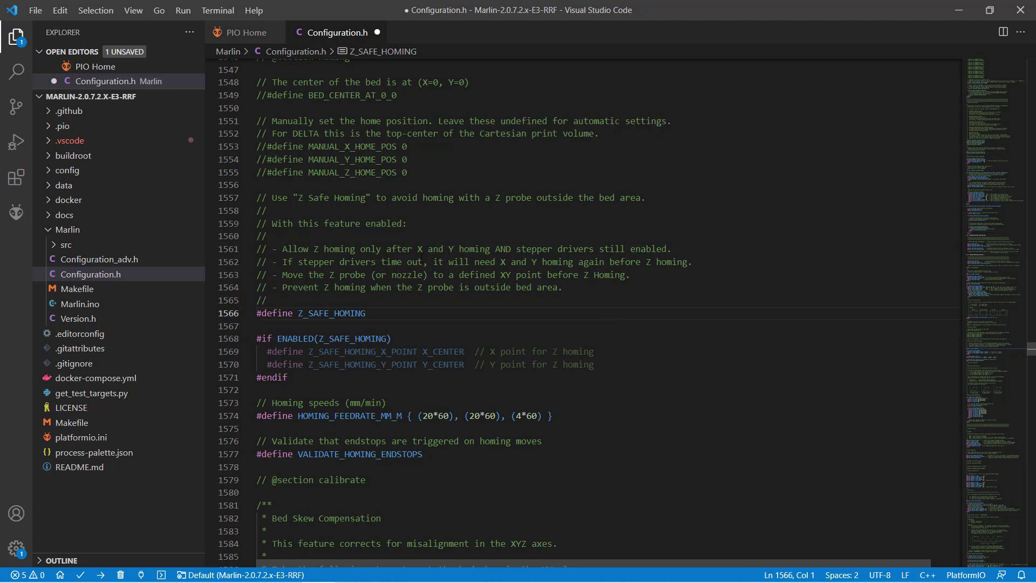
left_click(35, 10)
left_click(111, 190)
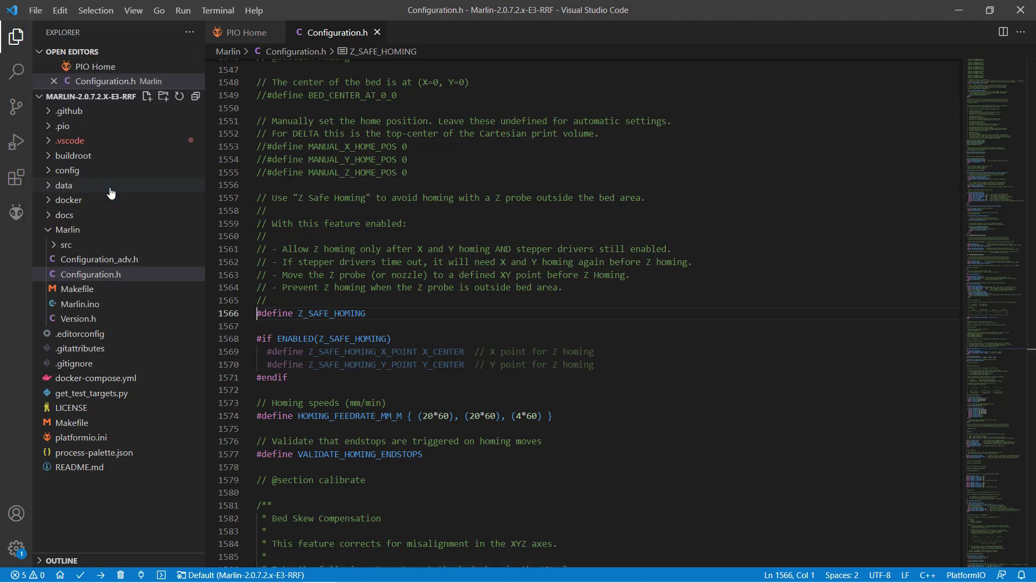
Step: Open Configuration_adv.h and uncomment SENSORLESS_HOMING
key("ctrl+shift+e")
left_click(126, 260)
left_click(413, 244)
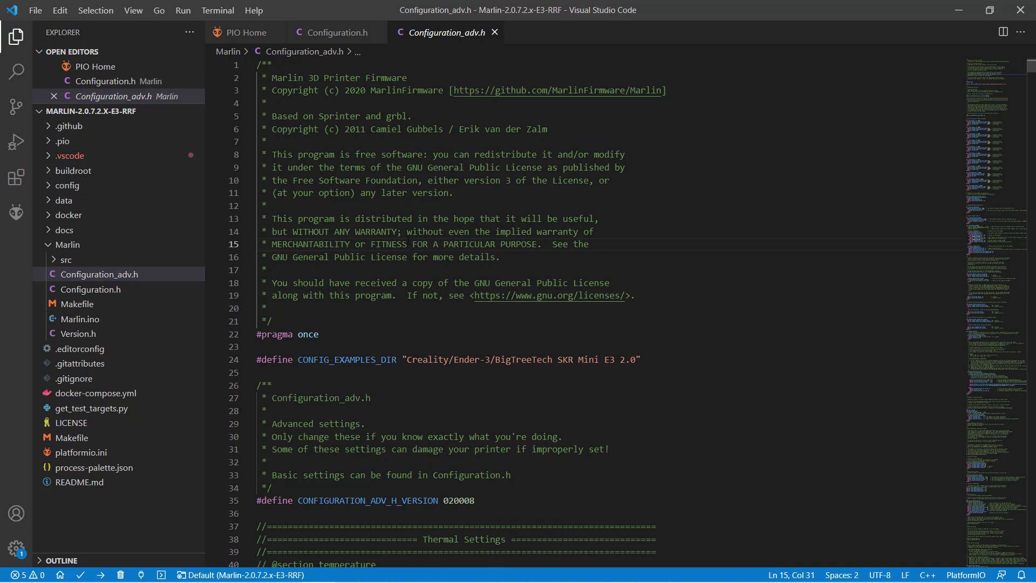
key("ctrl+f")
type("define se")
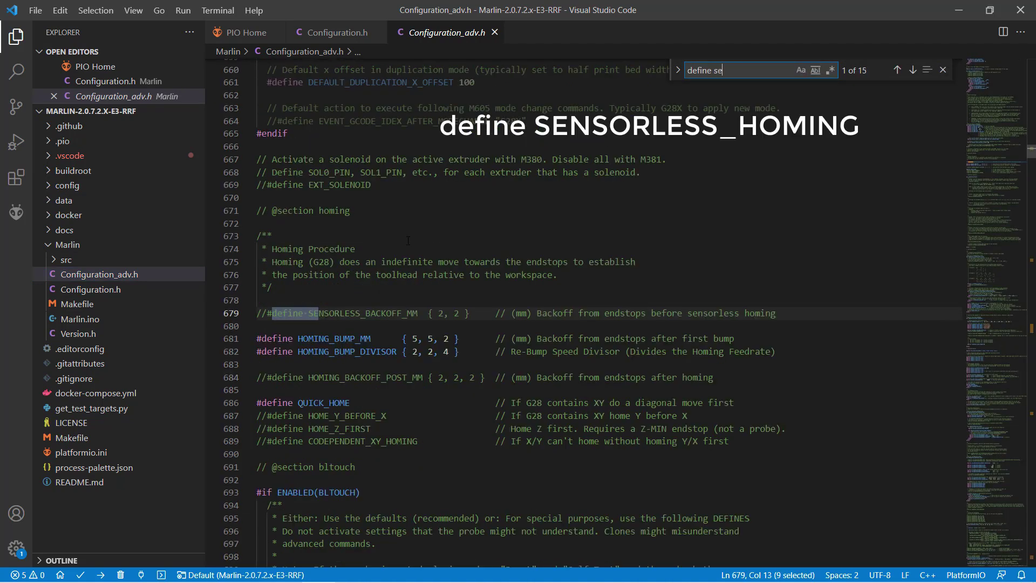
type("nsorless_hom")
key("Escape")
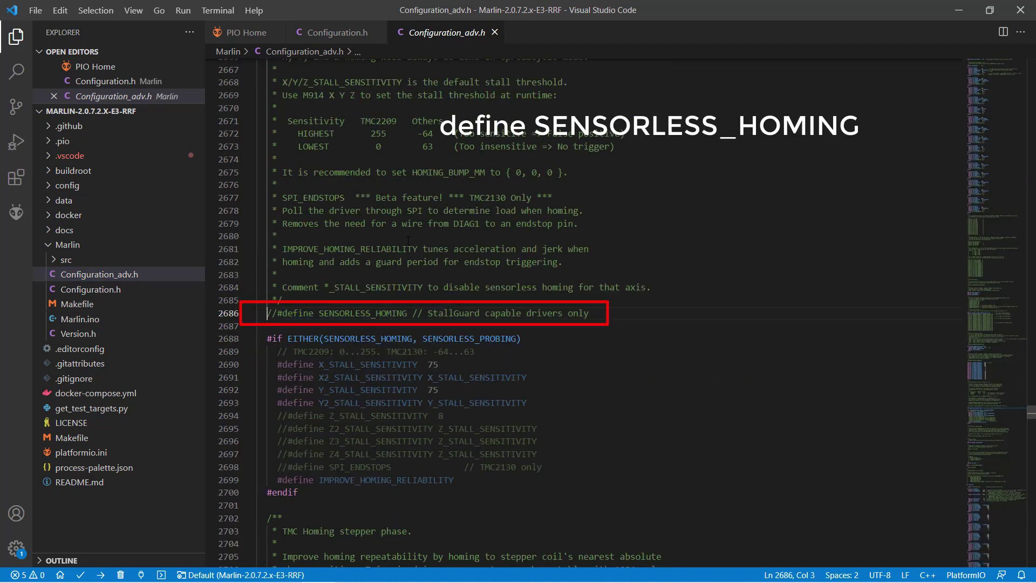
key("BackSpace")
key("BackSpace")
Step: Change X_STALL_SENSITIVITY and Y_STALL_SENSITIVITY from 75 to 60
scroll(410, 245, "down", 2)
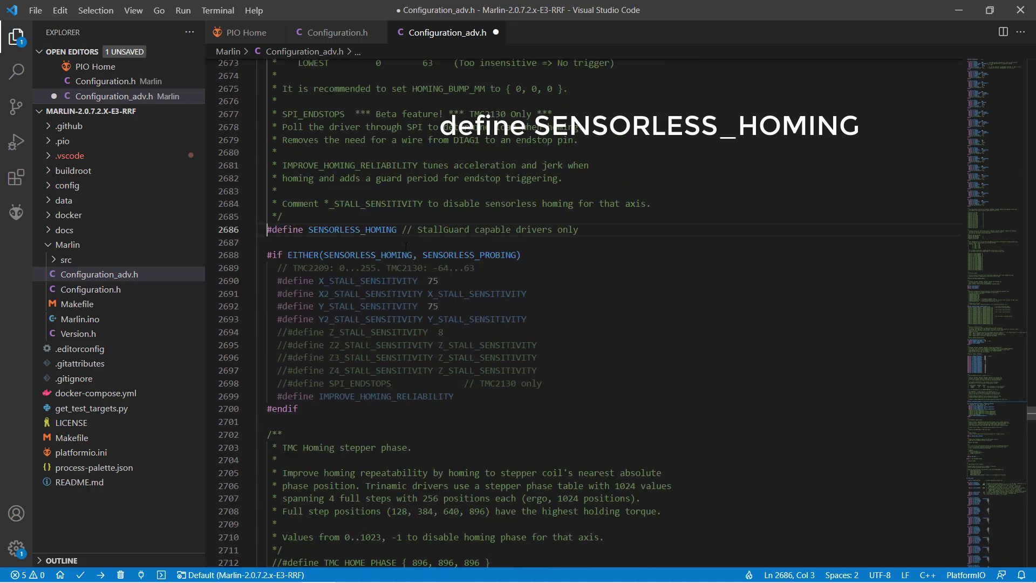
left_click(458, 283)
left_click(433, 281, "shift")
key("shift+Left")
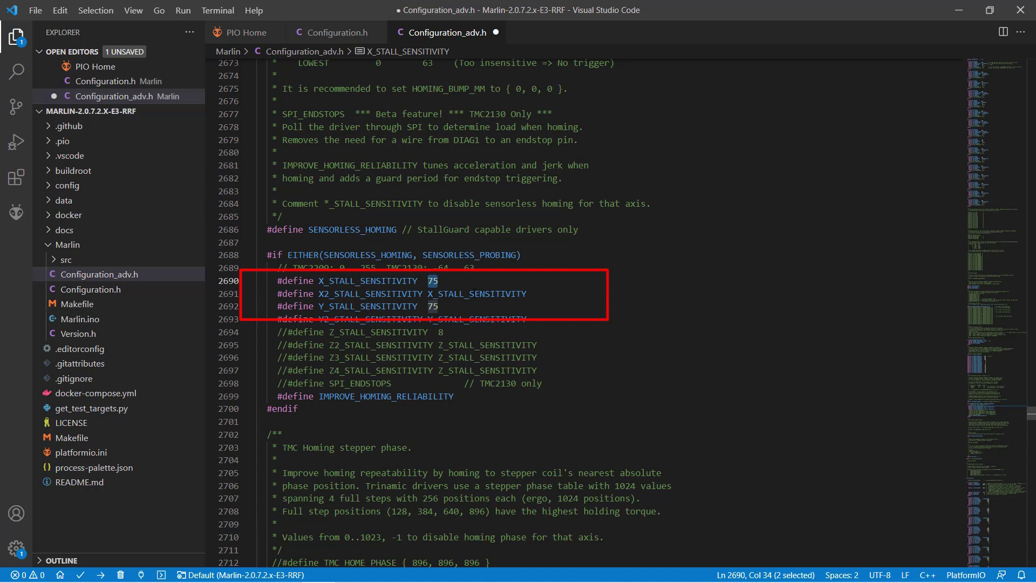
type("60")
key("Down")
key("Down")
key("shift+Left")
key("shift+Left")
type("60")
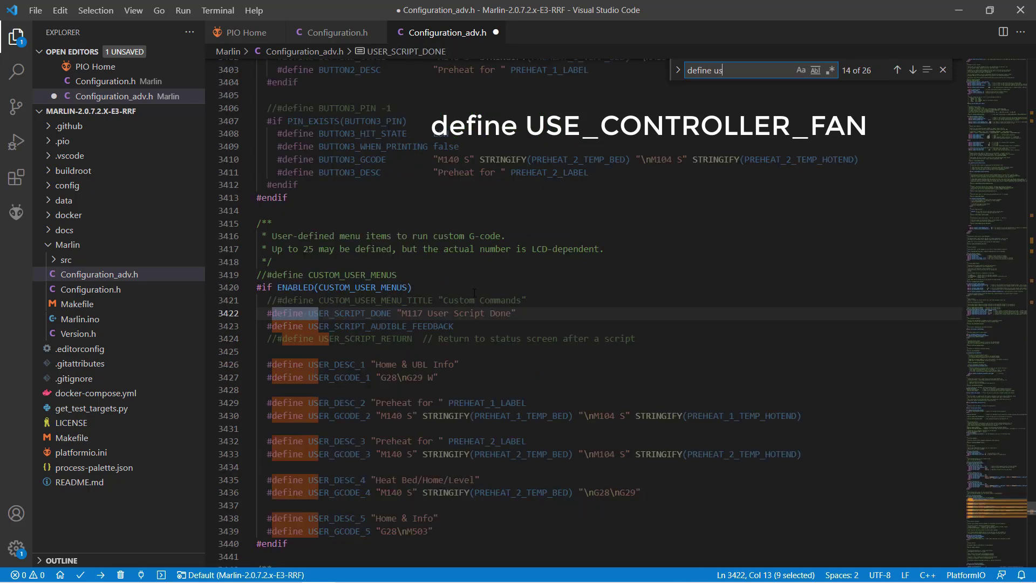
Step: Comment out the USE_CONTROLLER_FAN line in Configuration_adv.h
key("Escape")
key("Home")
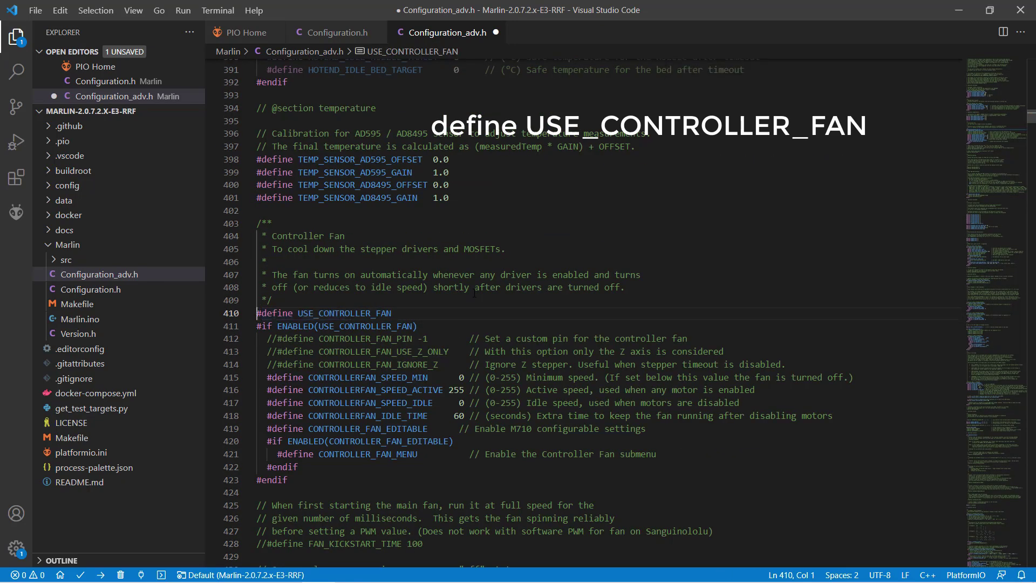
type("//")
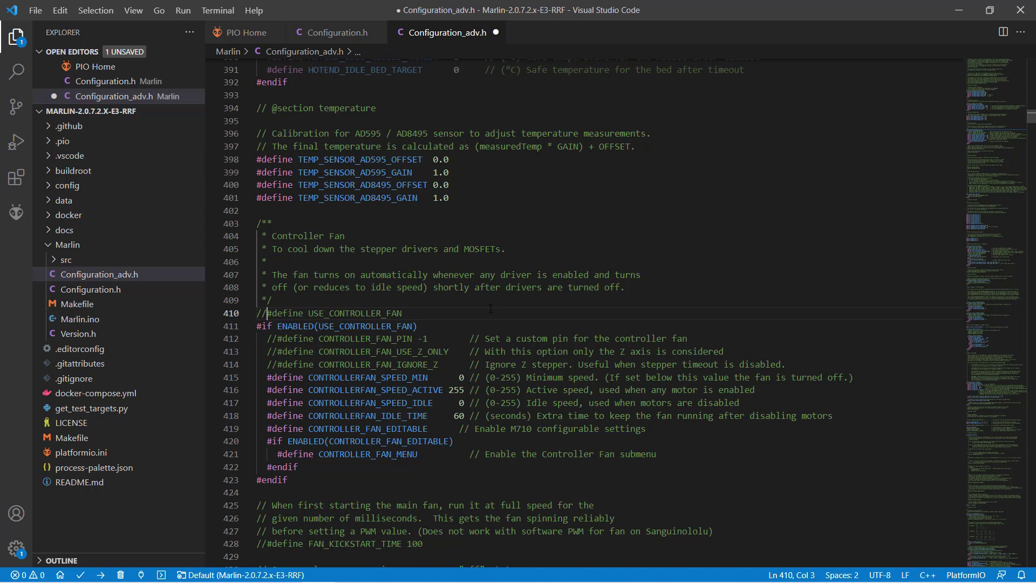
Step: Change E0_AUTO_FAN_PIN from -1 to PB6 on line 489
key("ctrl+f")
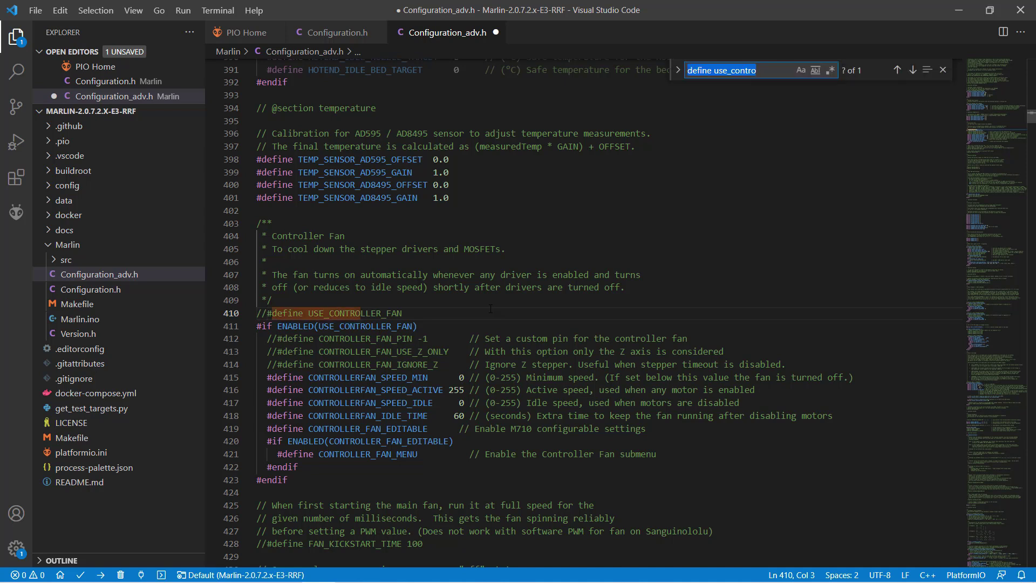
type("define E0_AUTO_FAN_PIN")
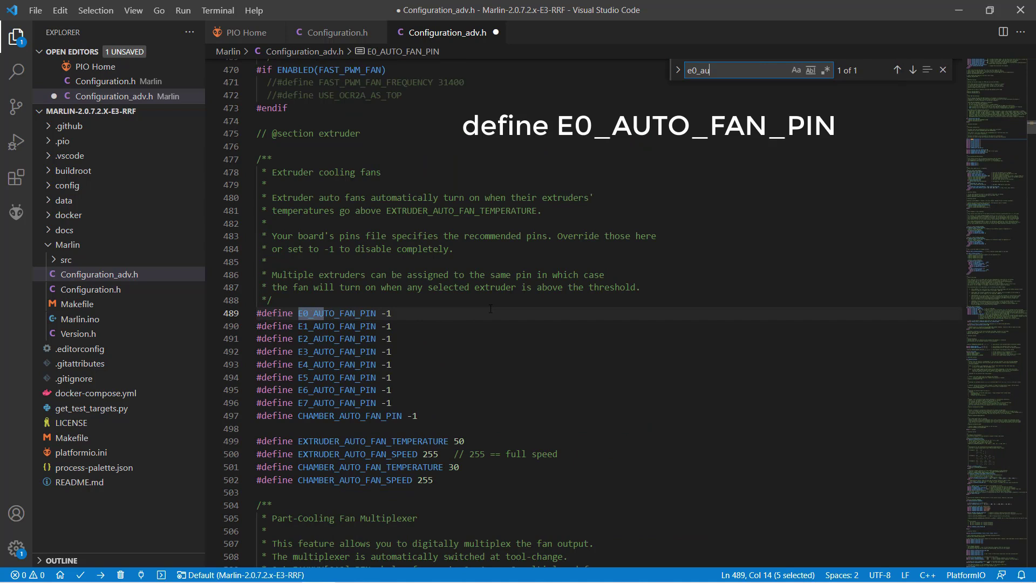
key("Escape")
key("End")
key("BackSpace")
key("BackSpace")
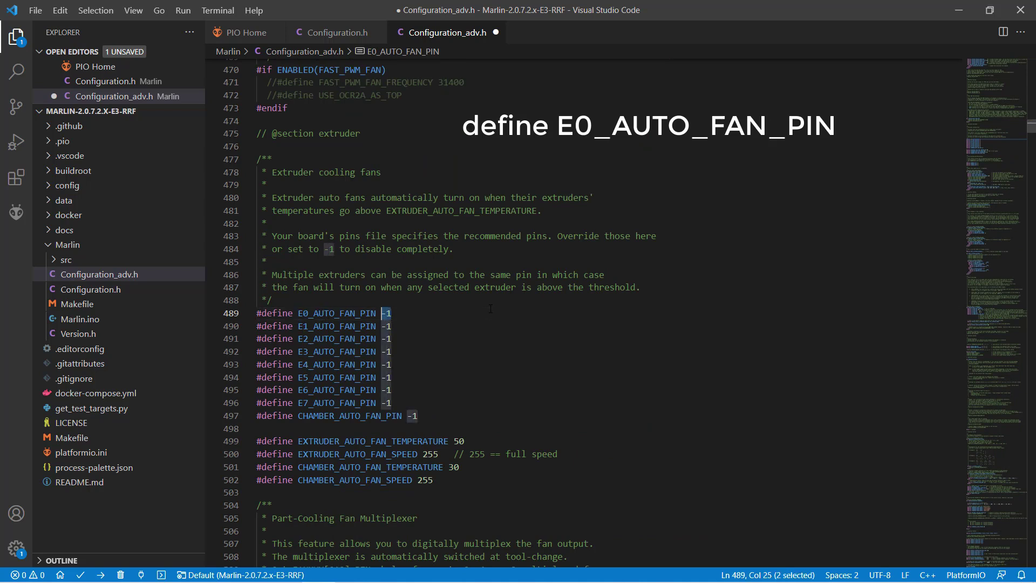
type("PB6")
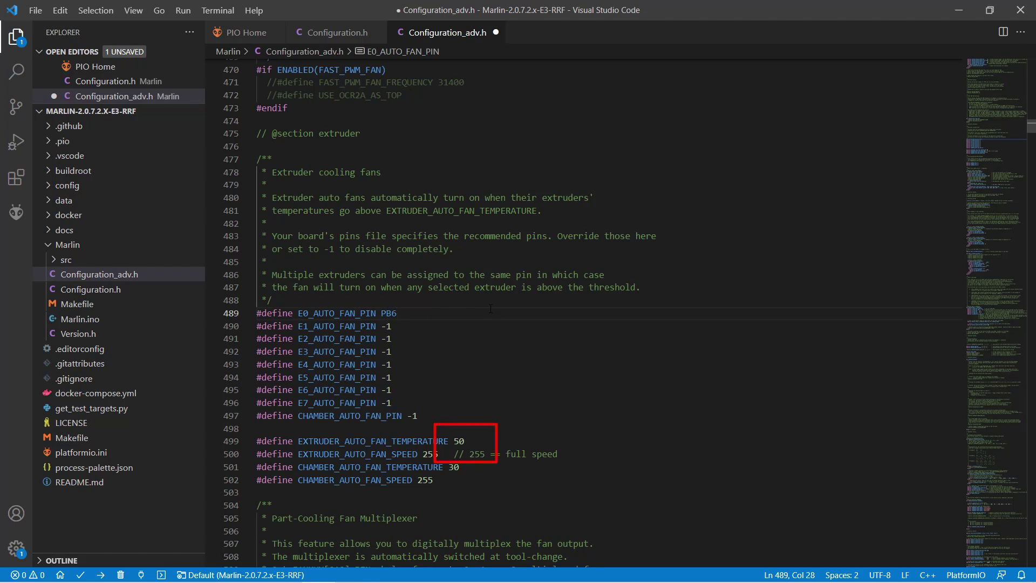
Step: Save all files and run the PlatformIO General > Build task for BIGTREE_E3_RRF
left_click(35, 10)
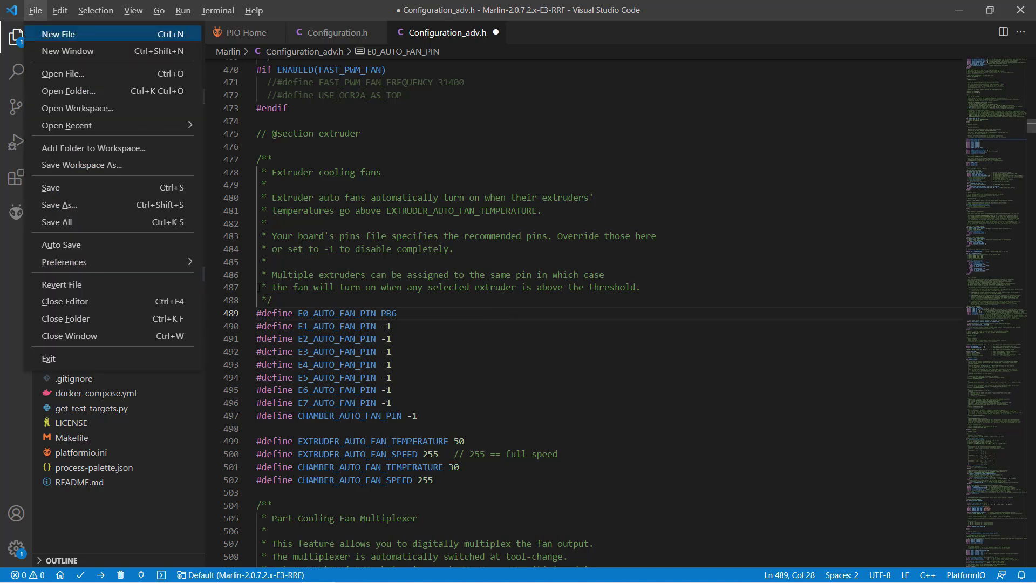
left_click(127, 229)
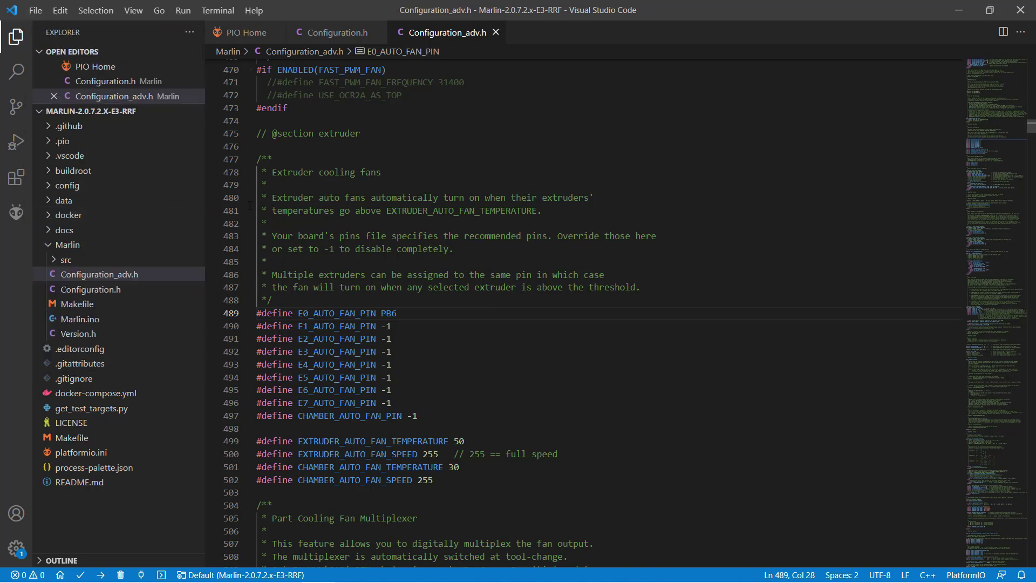
left_click(16, 212)
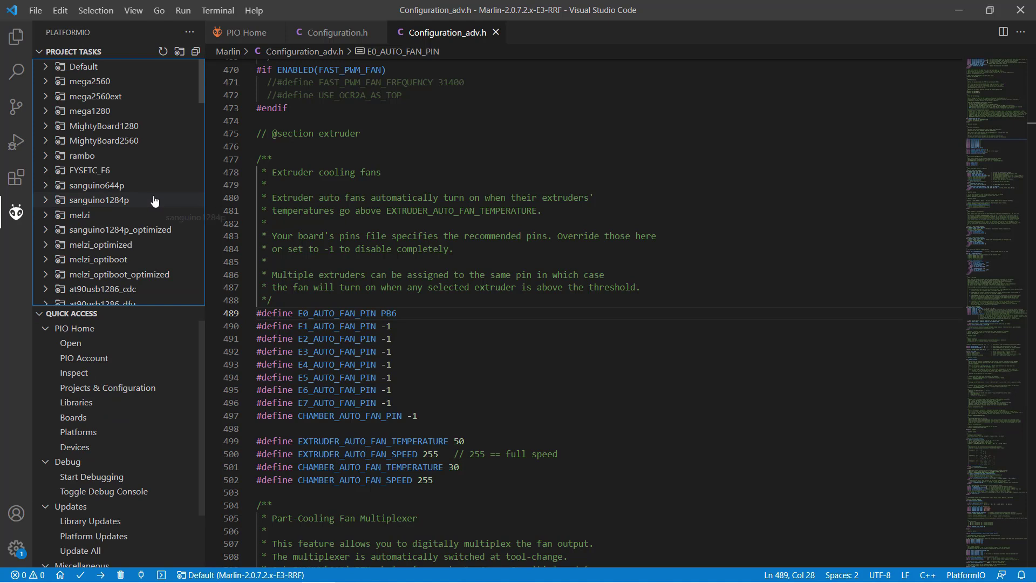
scroll(154, 154, "down", 5)
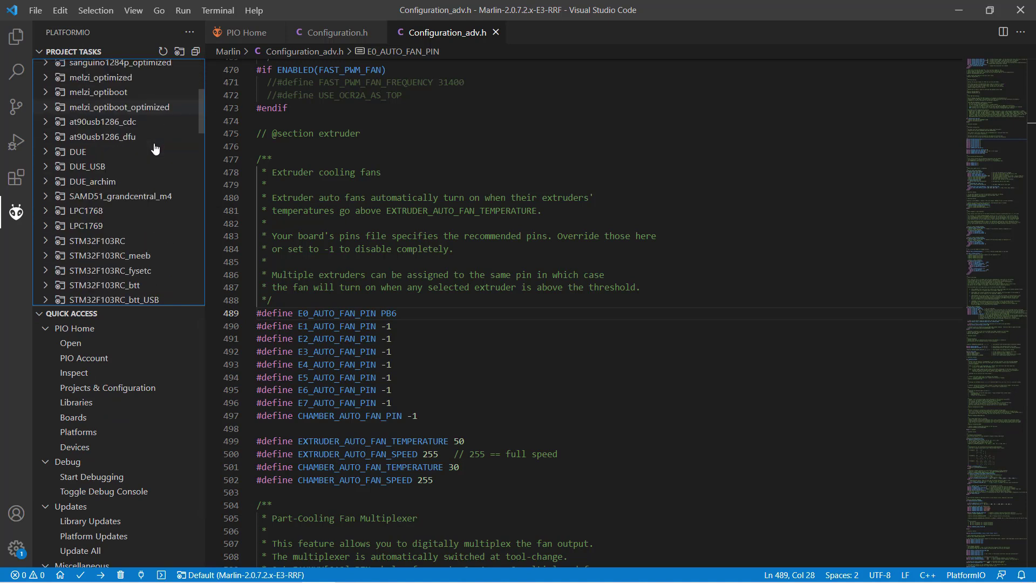
scroll(156, 151, "down", 10)
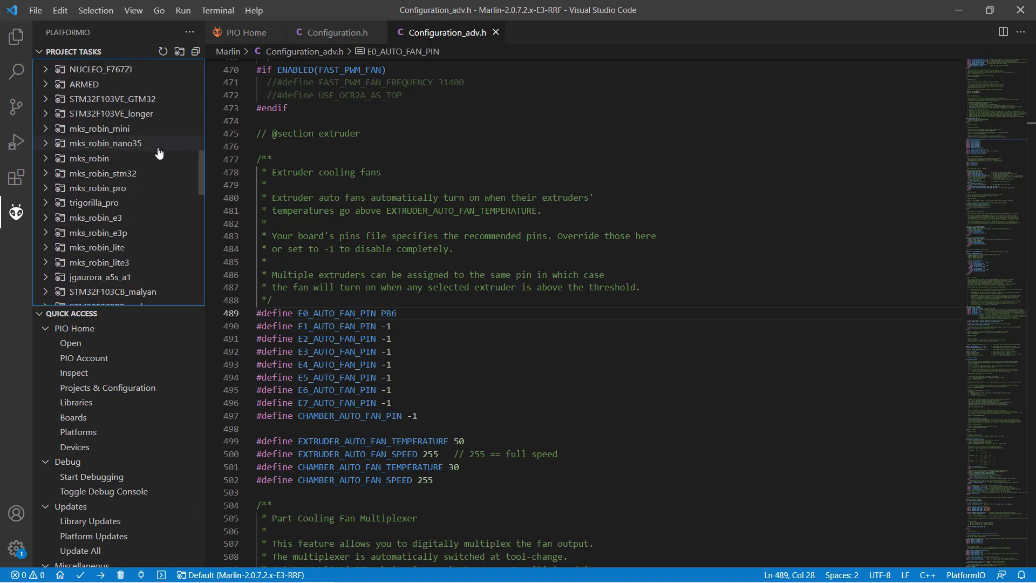
scroll(159, 154, "down", 12)
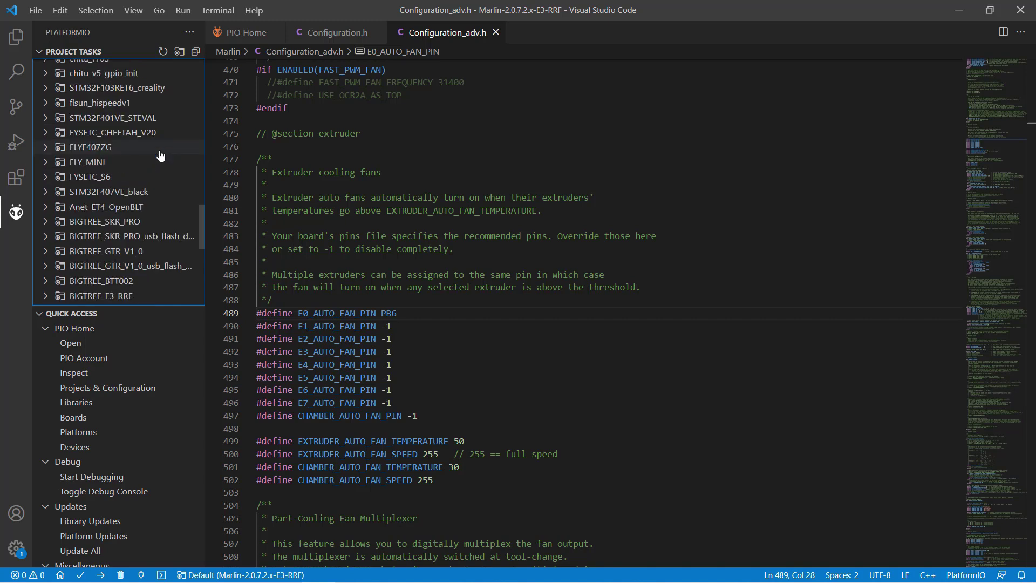
scroll(157, 154, "down", 1)
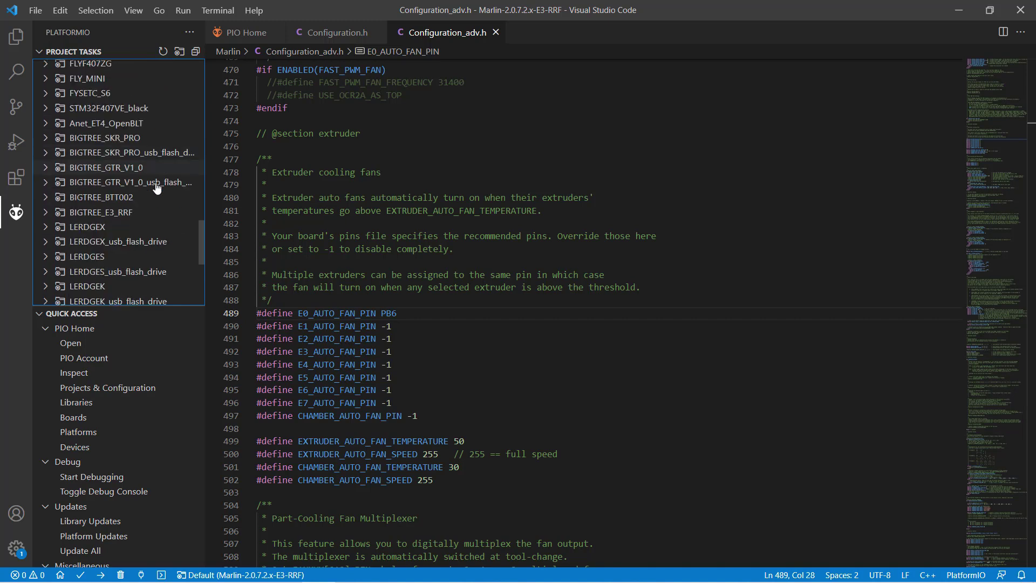
left_click(128, 214)
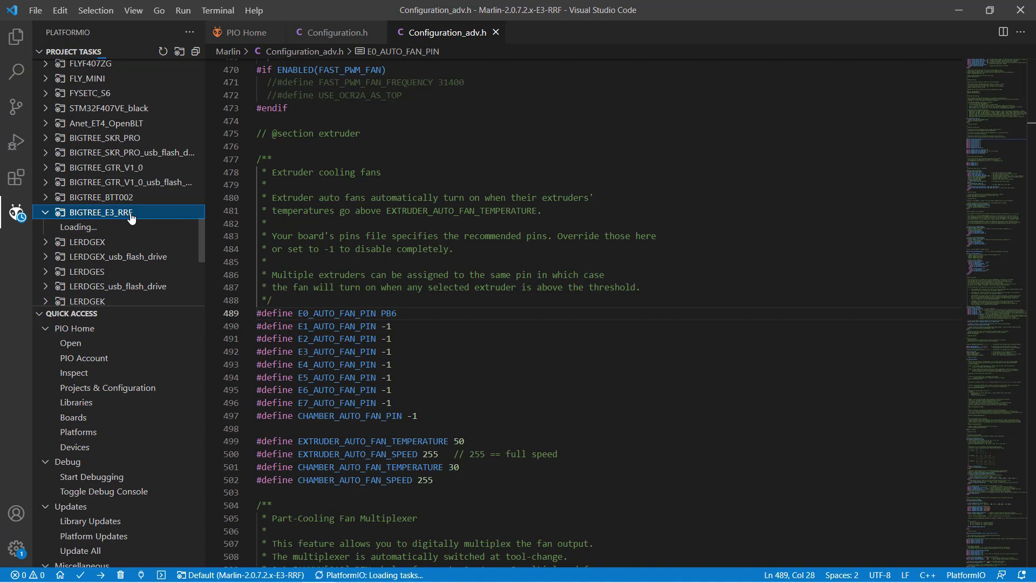
left_click(87, 242)
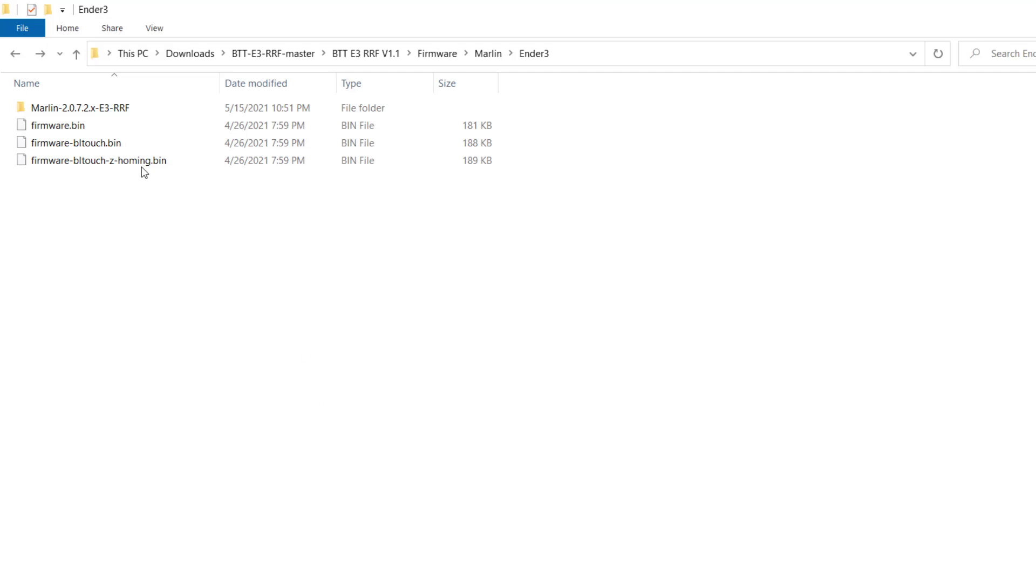
Step: Browse to Marlin-2.0.7.2.x-E3-RRF\.pio\build\BIGTREE_E3_RRF and bring up firmware.bin's context menu
double_click(128, 107)
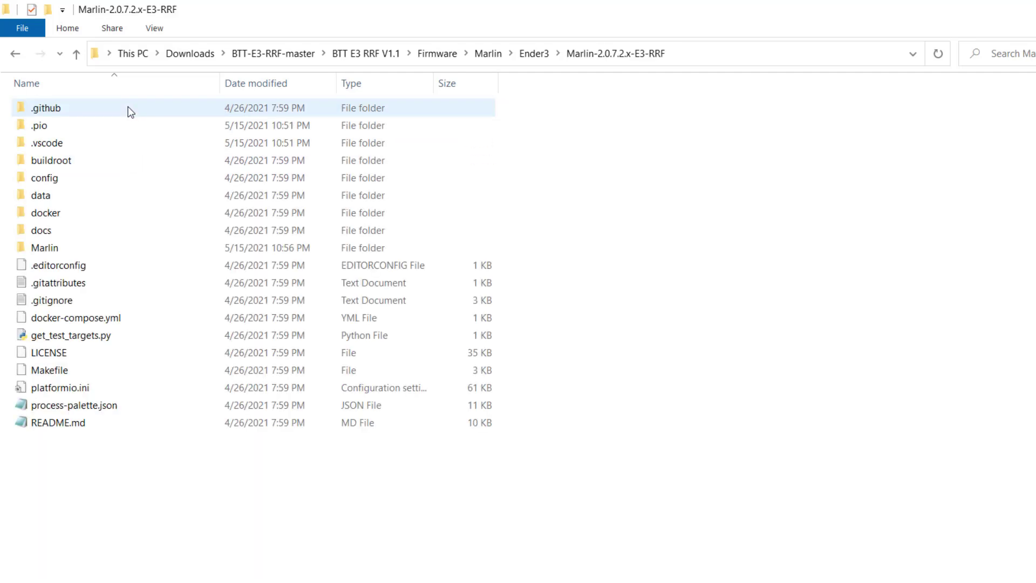
double_click(92, 124)
double_click(77, 106)
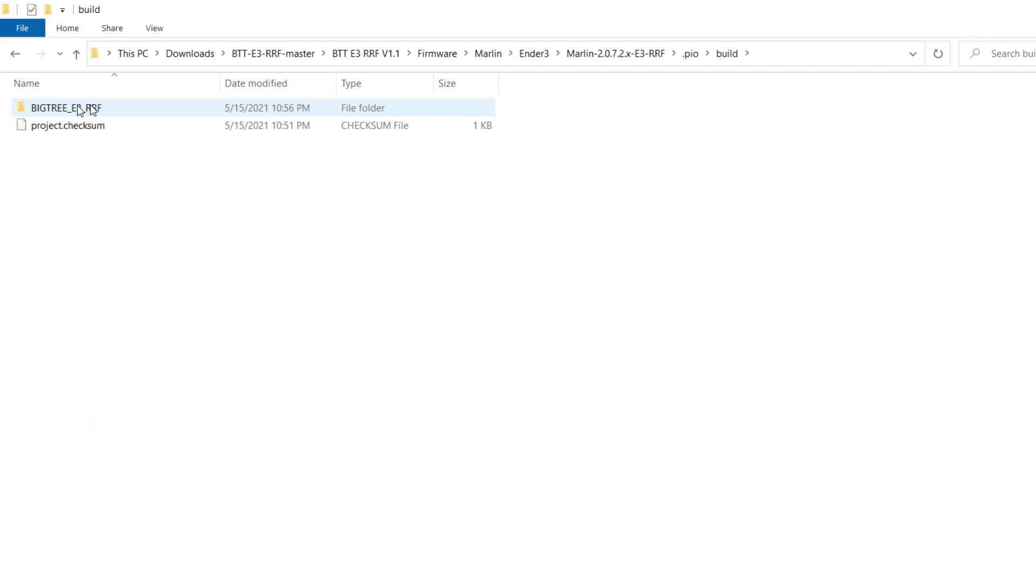
double_click(79, 109)
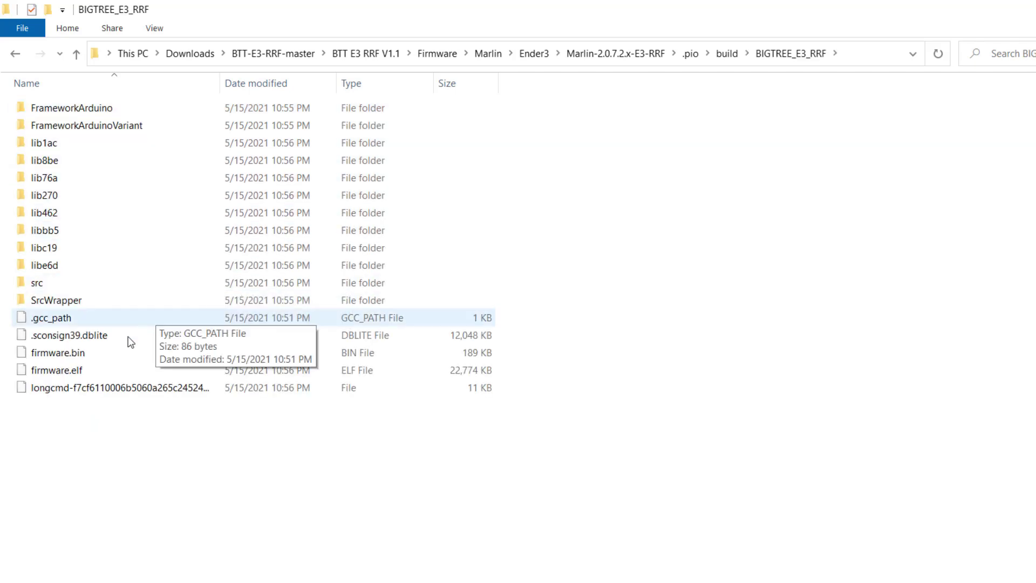
right_click(97, 354)
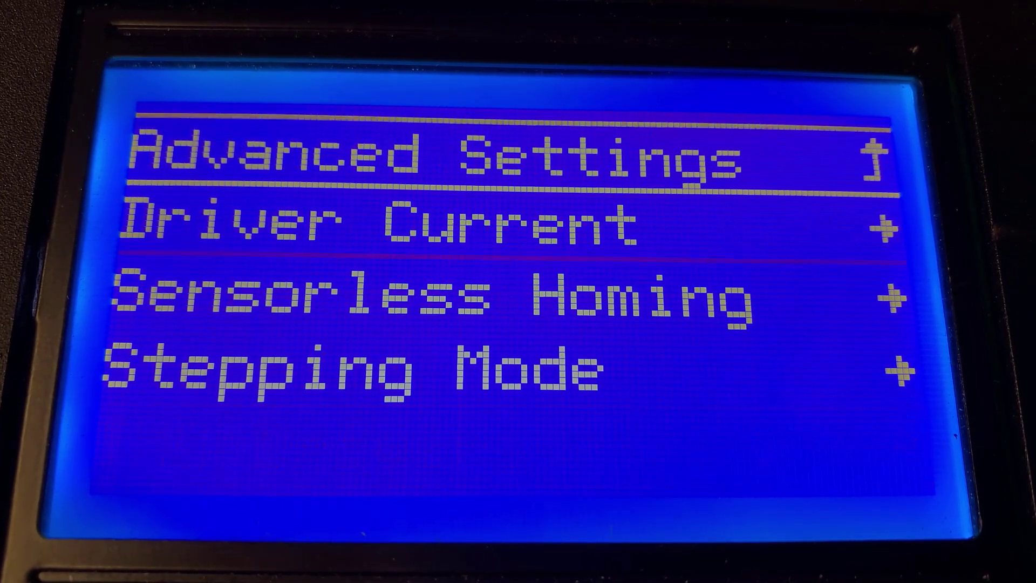
Step: Check the TMC Drivers sensorless homing thresholds show X 60 and Y 60
key("Down")
key("Down")
key("Return")
key("Down")
key("Down")
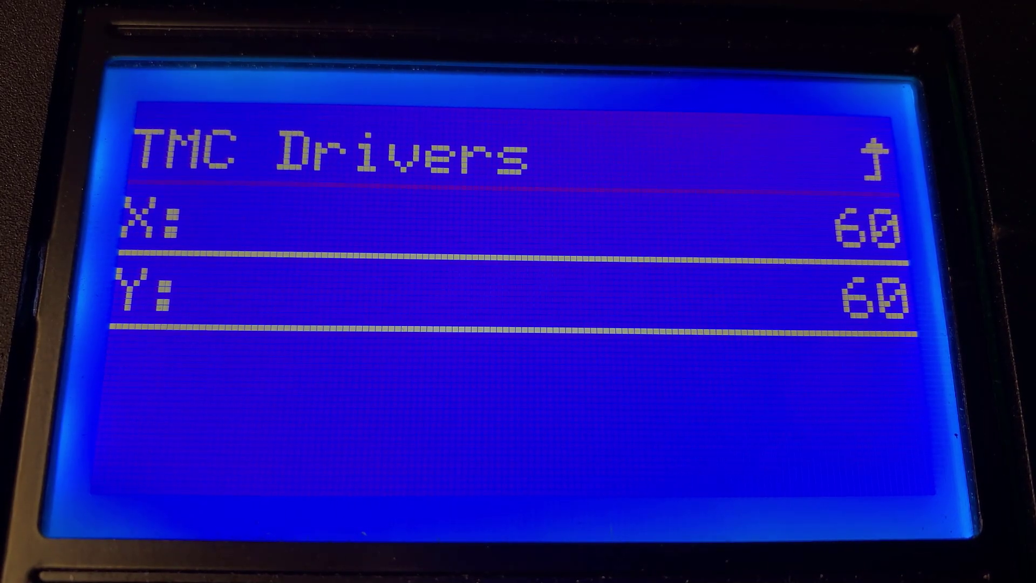
key("Up")
key("Up")
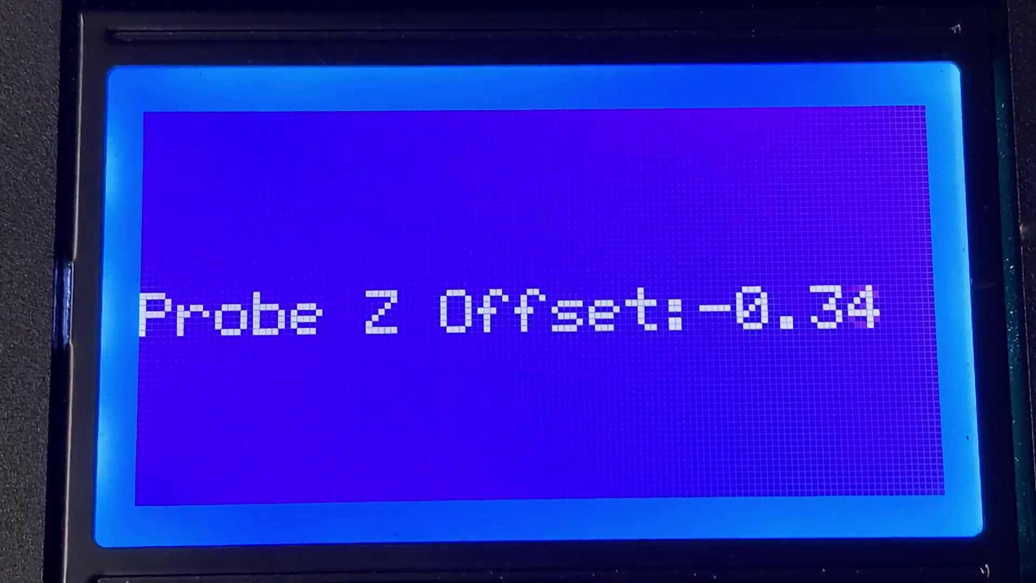
Step: Set the Probe Z Offset to -0.80 and scroll to Store Settings
scroll(534, 313, "down", 20)
key("Return")
scroll(534, 313, "down", 6)
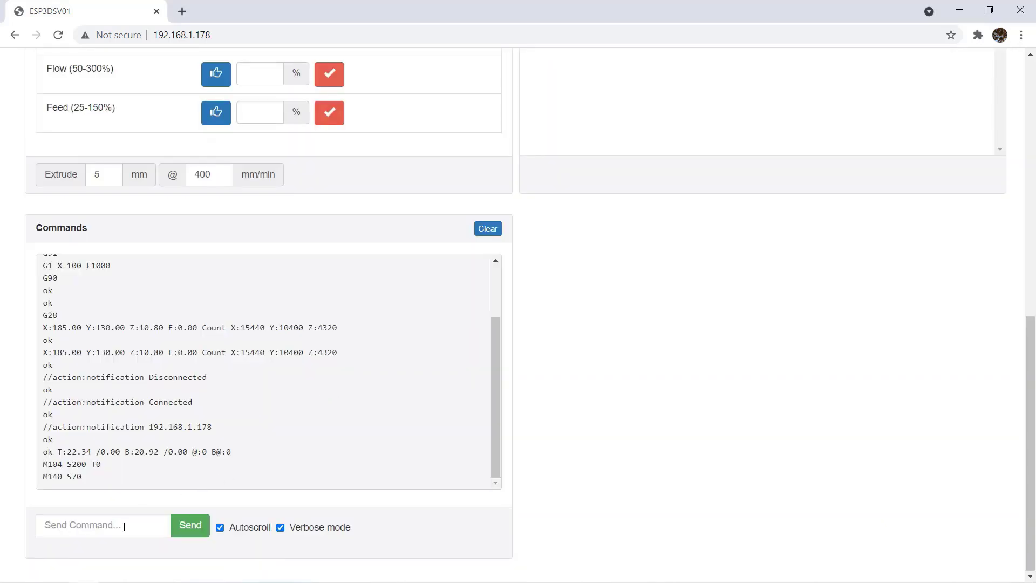
Step: Send M503 to print the stored settings report in the command log
left_click(119, 525)
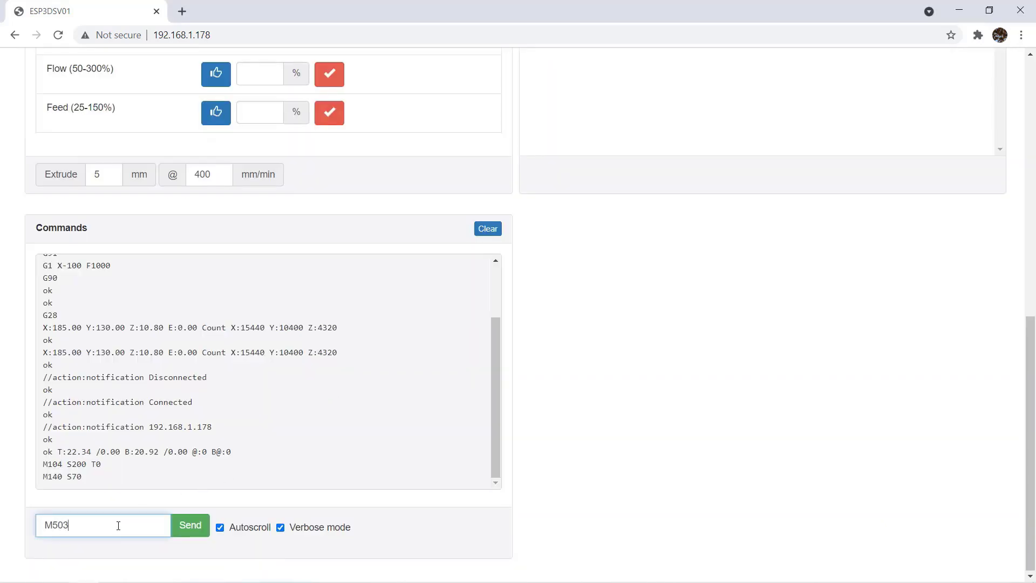
type("M503")
key("Return")
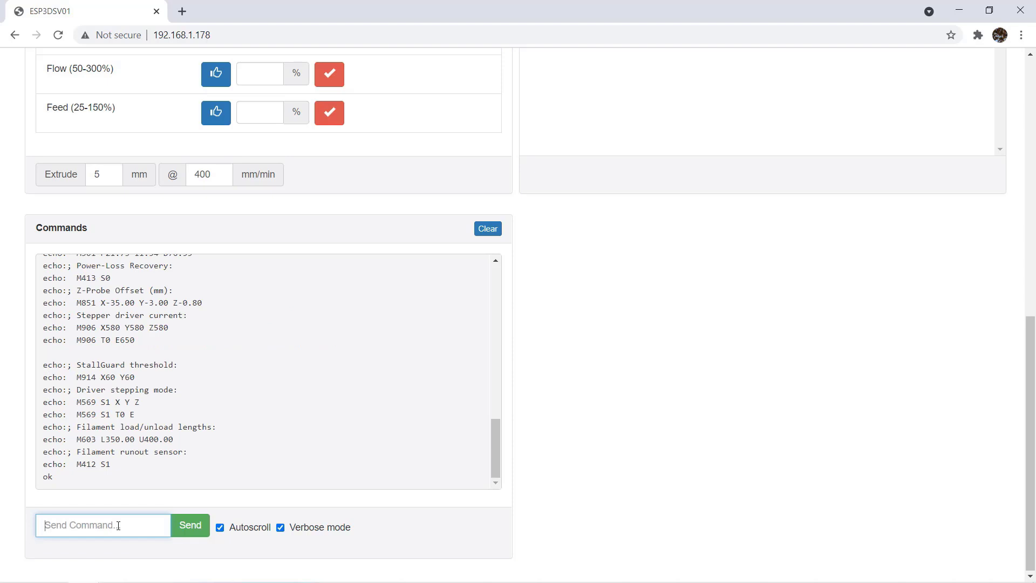